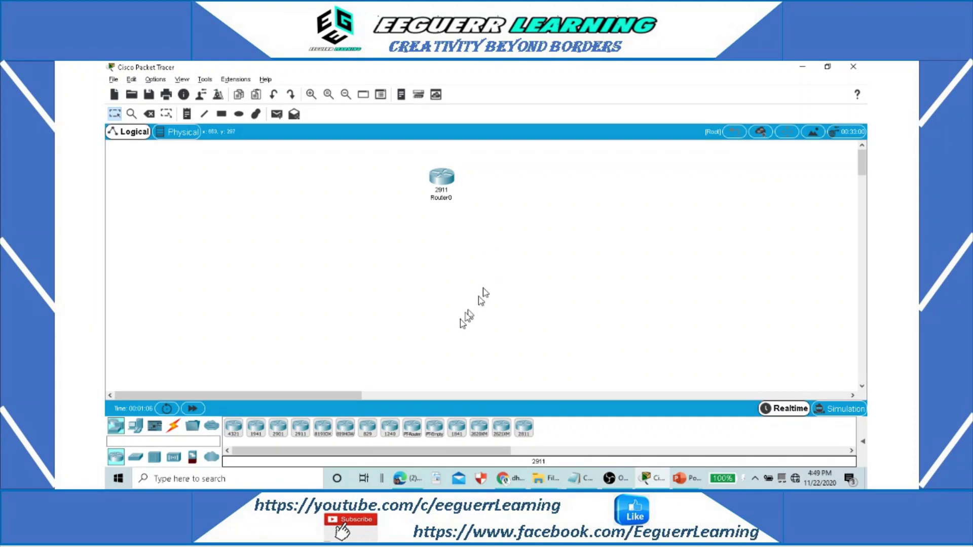
Step: Place a 2960-24TT switch below and left of Router0, and a Server-PT to the left of the switch
left_click(136, 459)
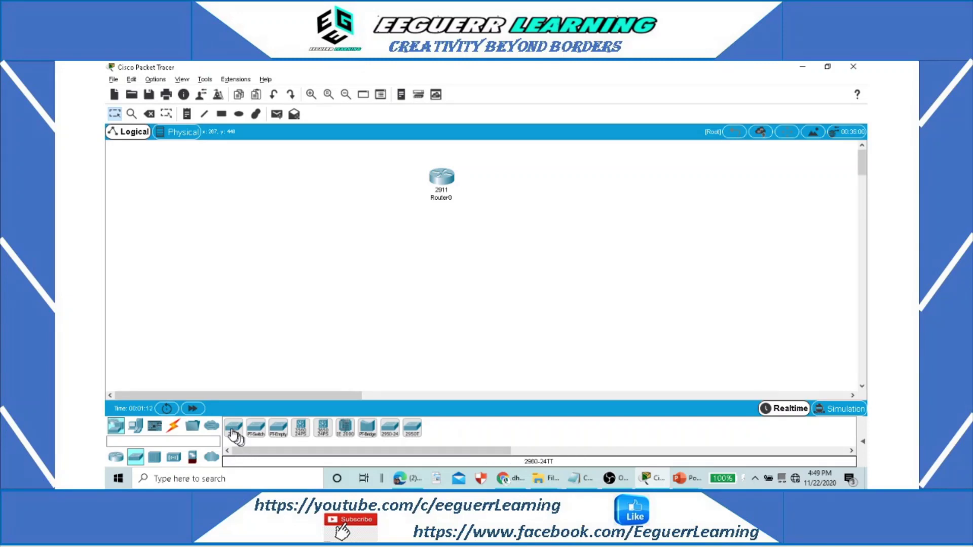
left_click_drag(234, 429, 339, 241)
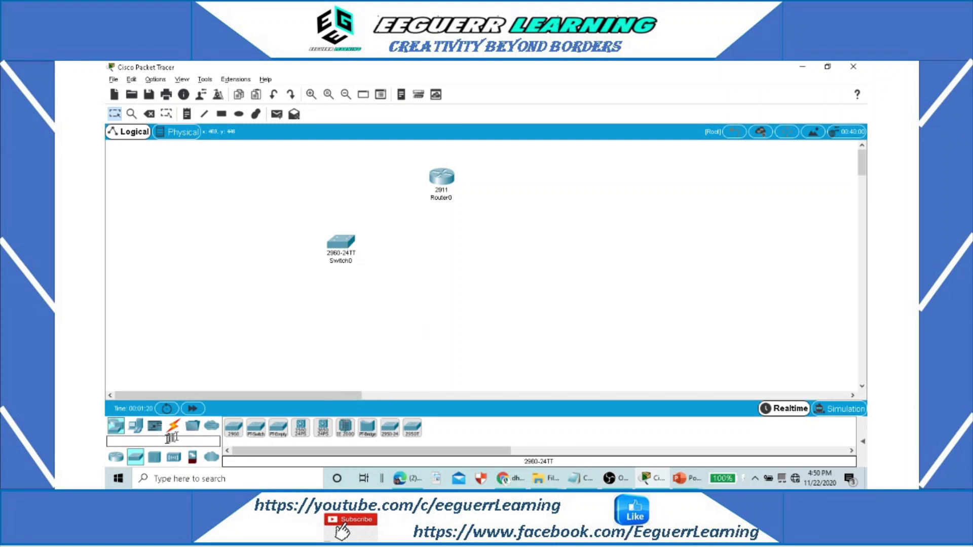
left_click(138, 427)
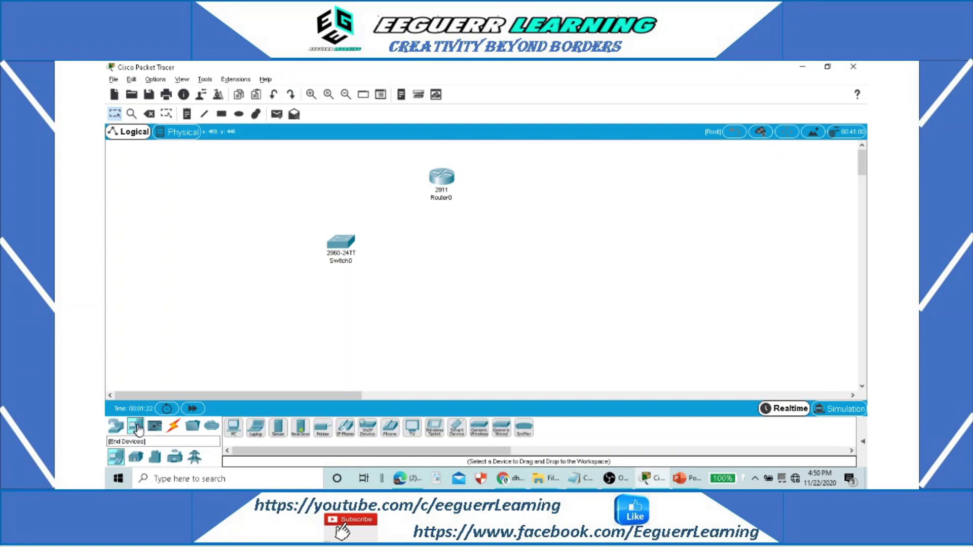
left_click(279, 429)
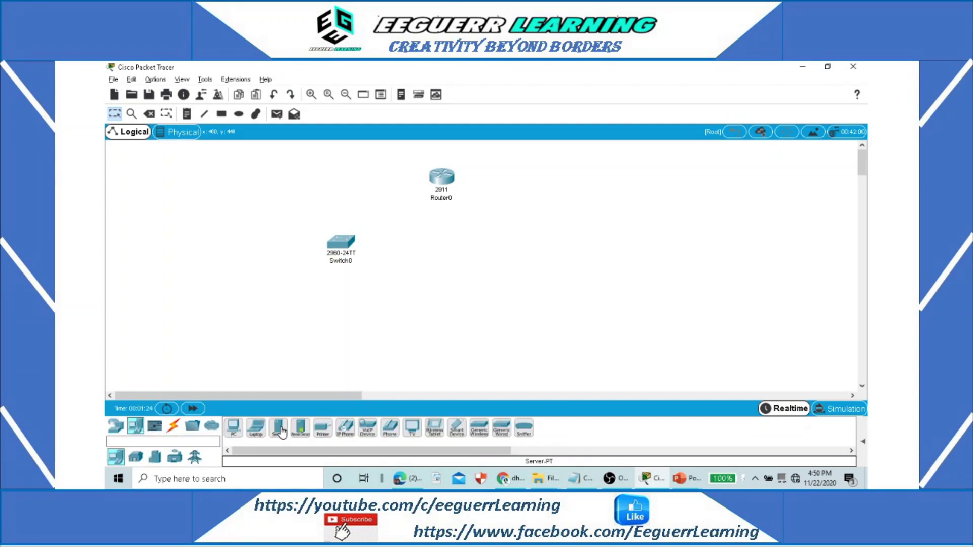
left_click(233, 253)
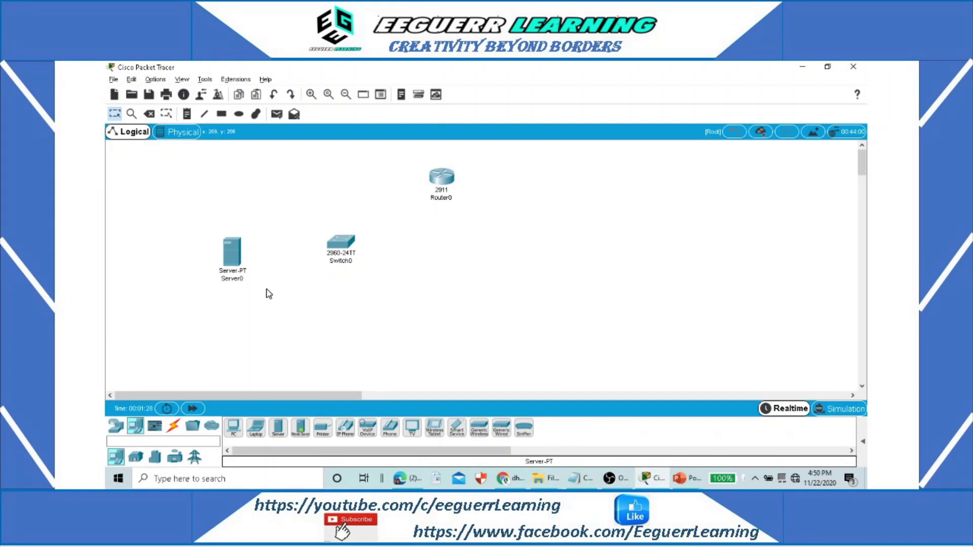
Step: Add two PC-PT end devices side by side below the switch
left_click(237, 435)
left_click(289, 339)
left_click(238, 430)
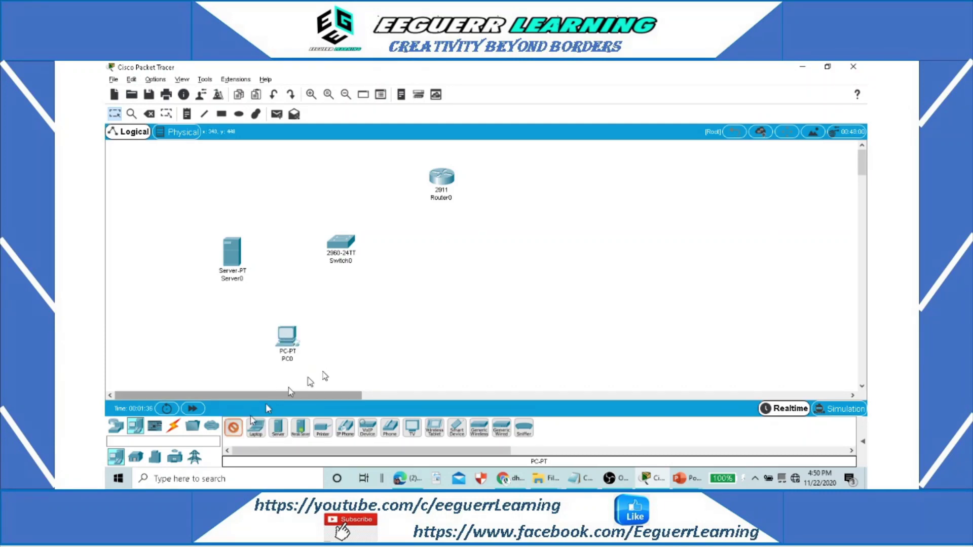
left_click(354, 338)
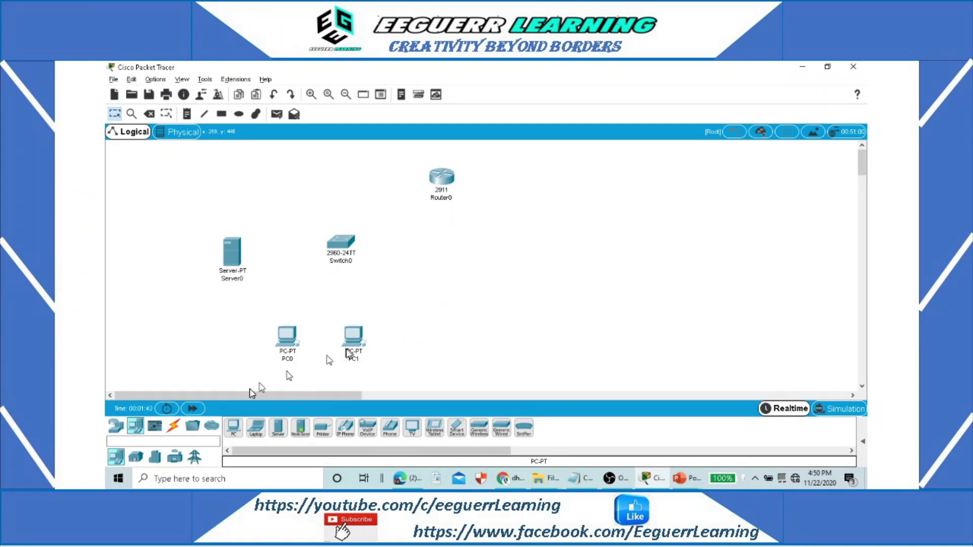
Step: Connect Router0 GigabitEthernet0/0 to Switch0 GigabitEthernet0/1 with a copper straight-through cable
left_click(175, 428)
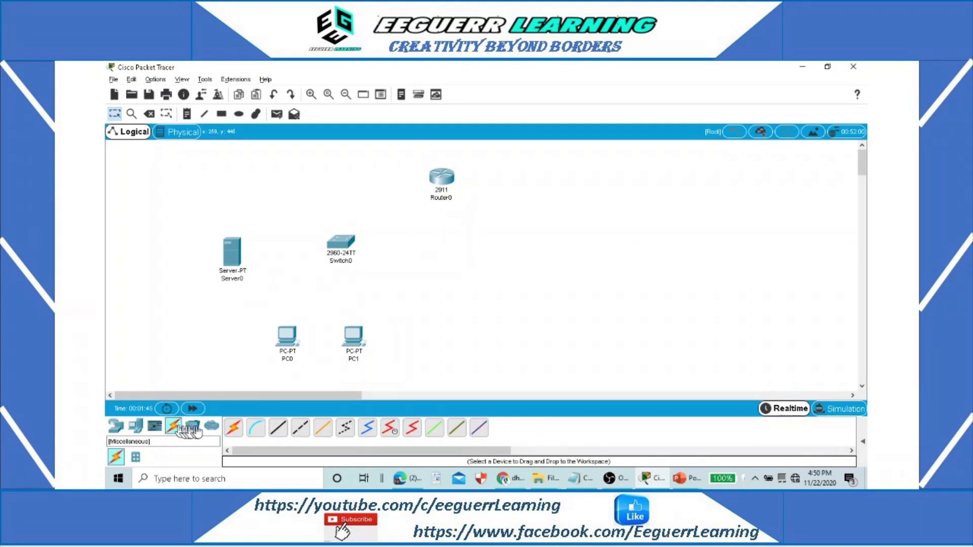
left_click(279, 431)
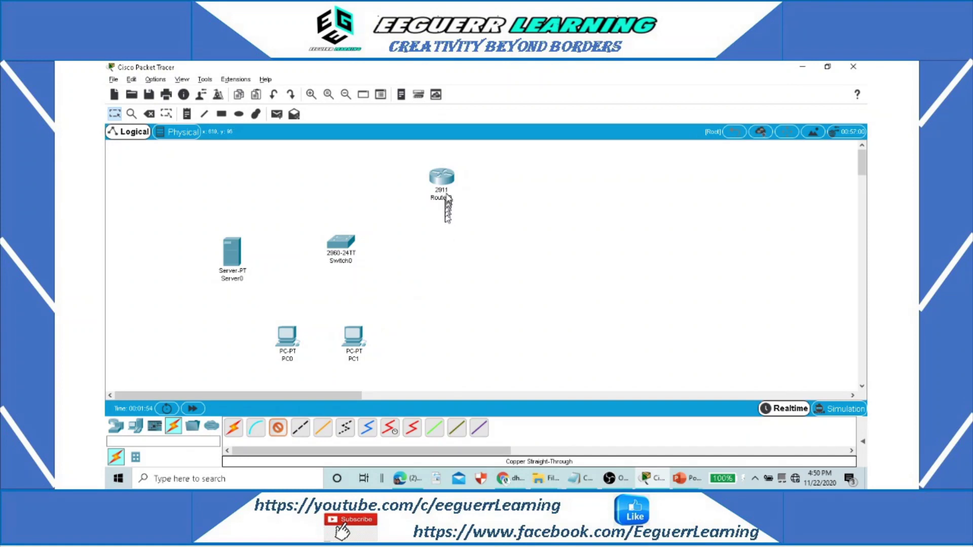
left_click(441, 179)
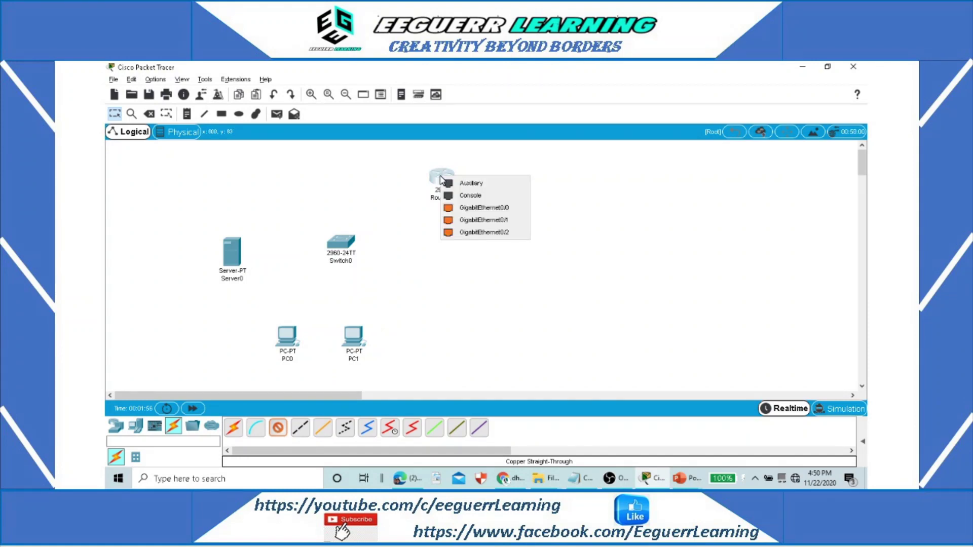
left_click(470, 208)
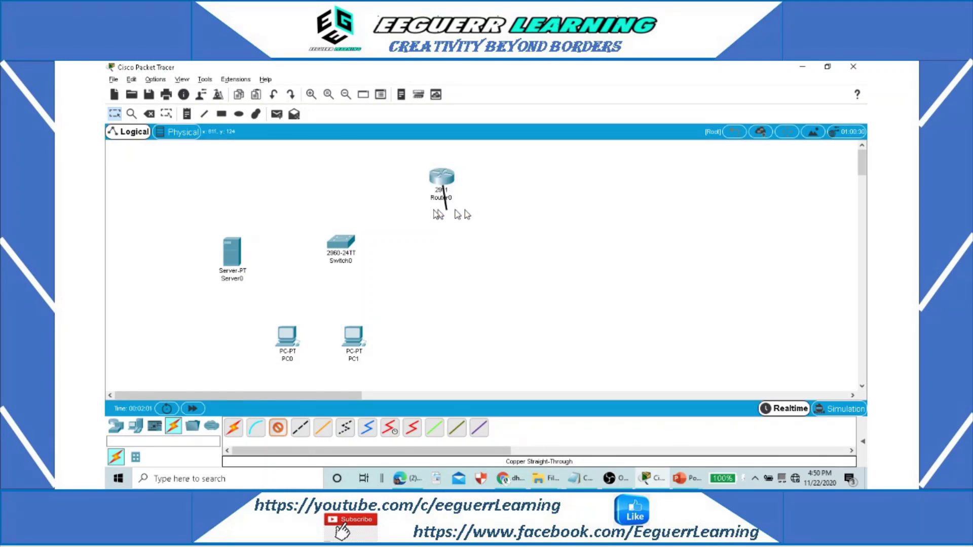
left_click(339, 244)
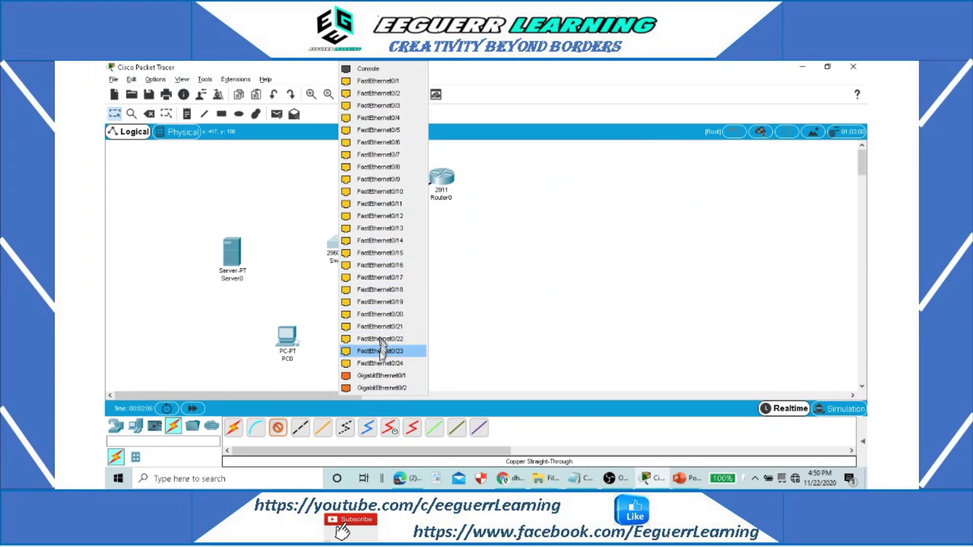
left_click(401, 378)
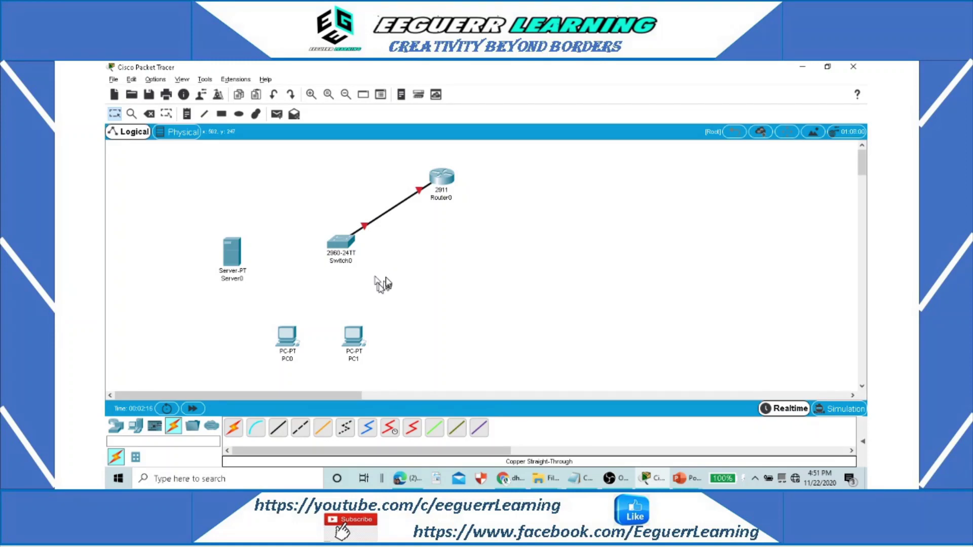
Step: Connect Switch0 FastEthernet0/1 to Server0 FastEthernet0 with a copper straight-through cable
left_click(279, 430)
left_click(335, 244)
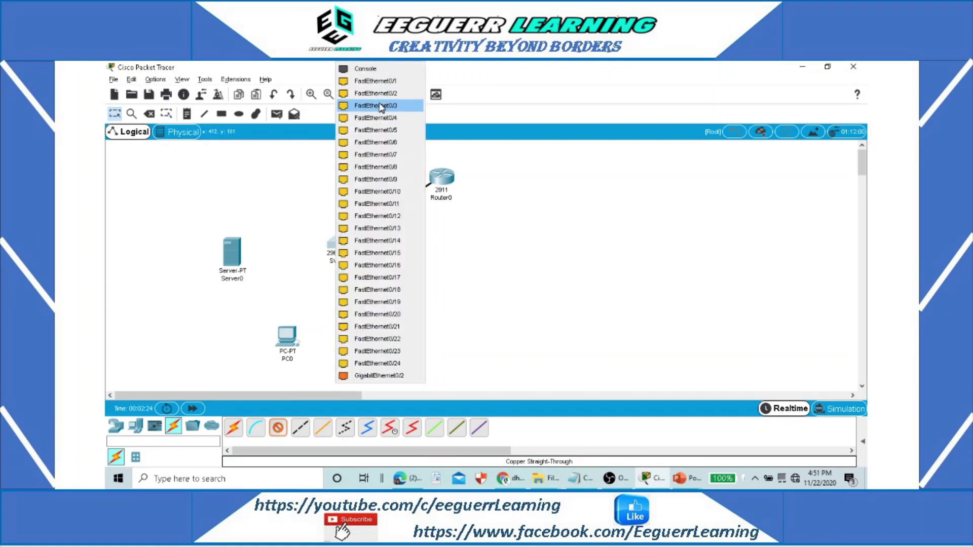
left_click(388, 82)
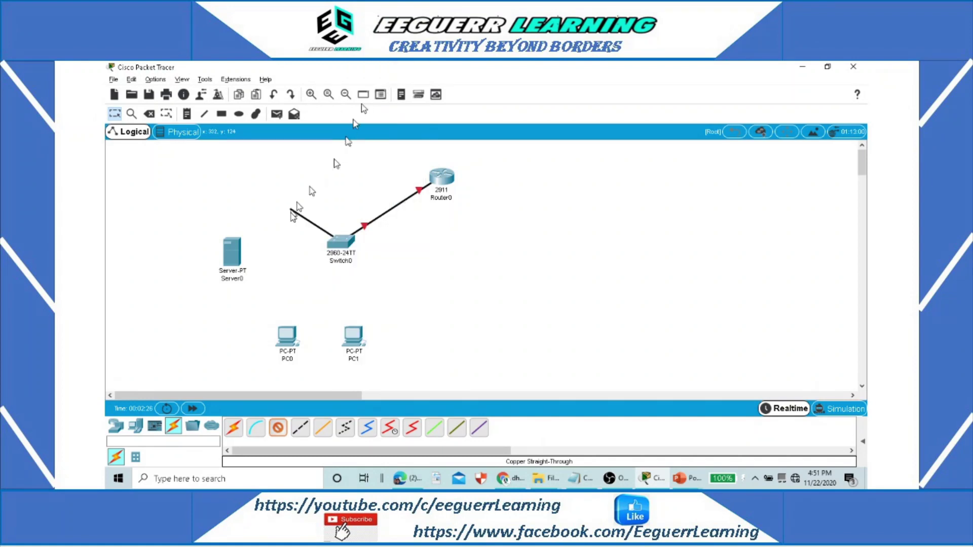
left_click(241, 261)
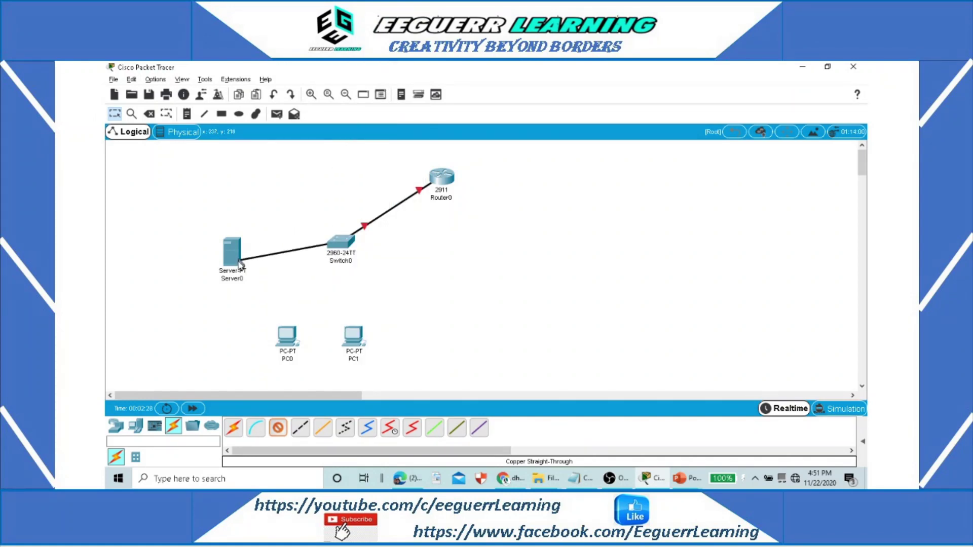
left_click(241, 262)
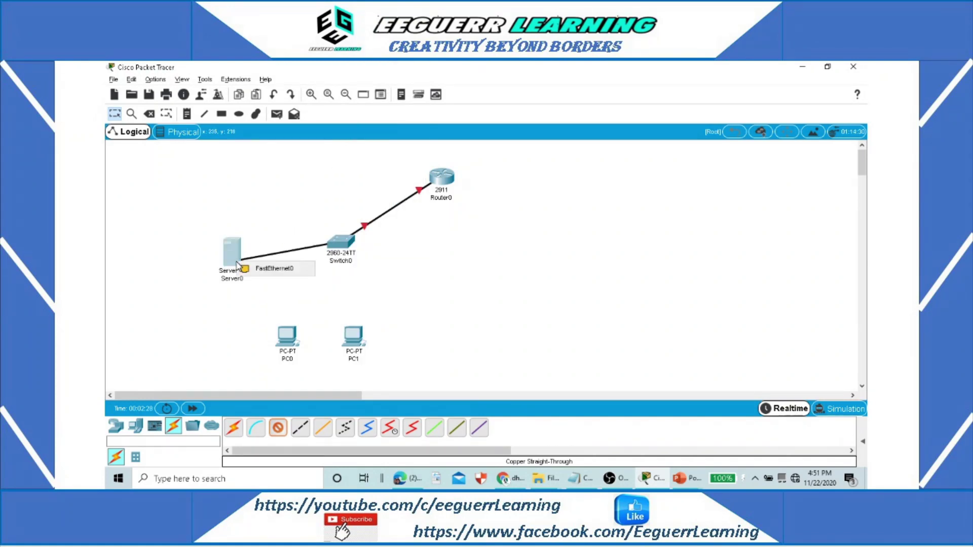
left_click(274, 274)
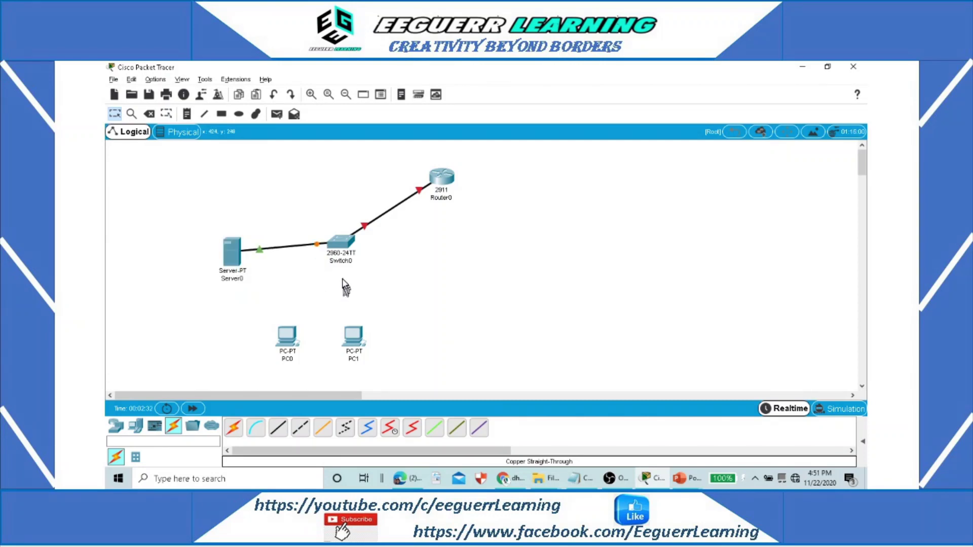
Step: Connect Switch0 FastEthernet0/2 to PC0 FastEthernet0 with a copper straight-through cable
left_click(280, 429)
left_click(339, 246)
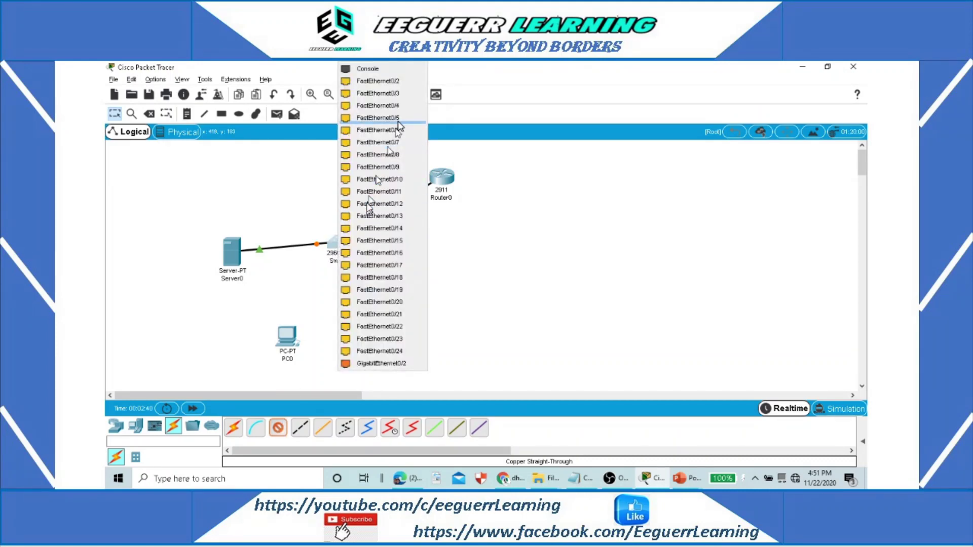
left_click(385, 81)
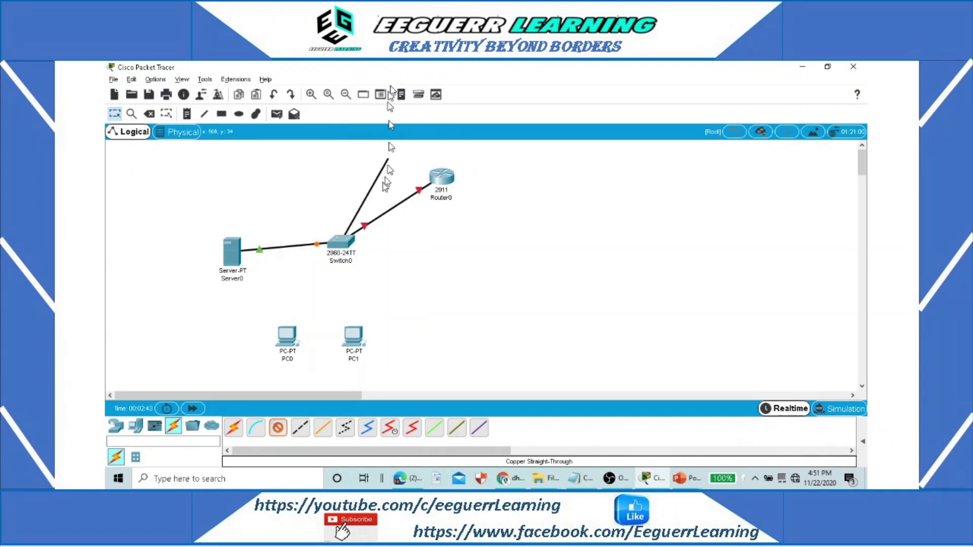
left_click(286, 339)
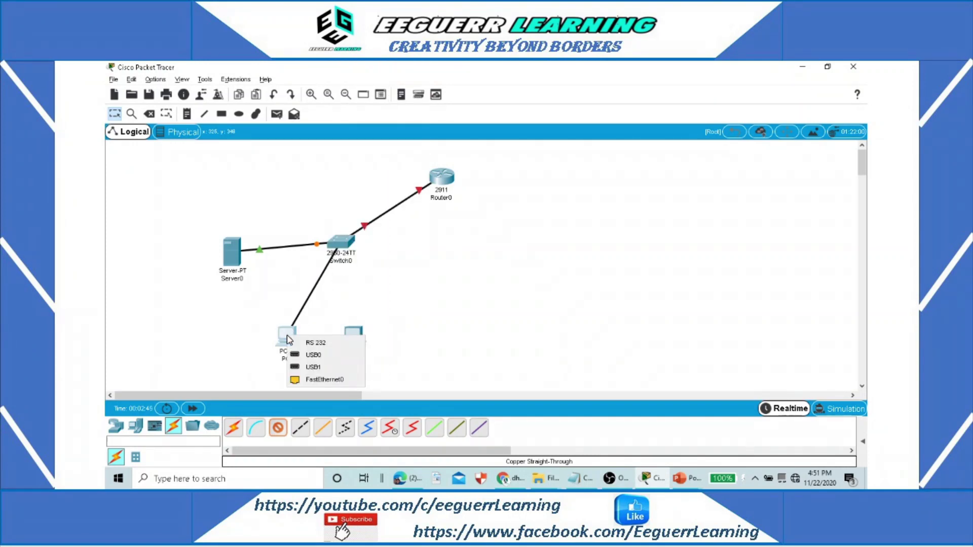
left_click(315, 381)
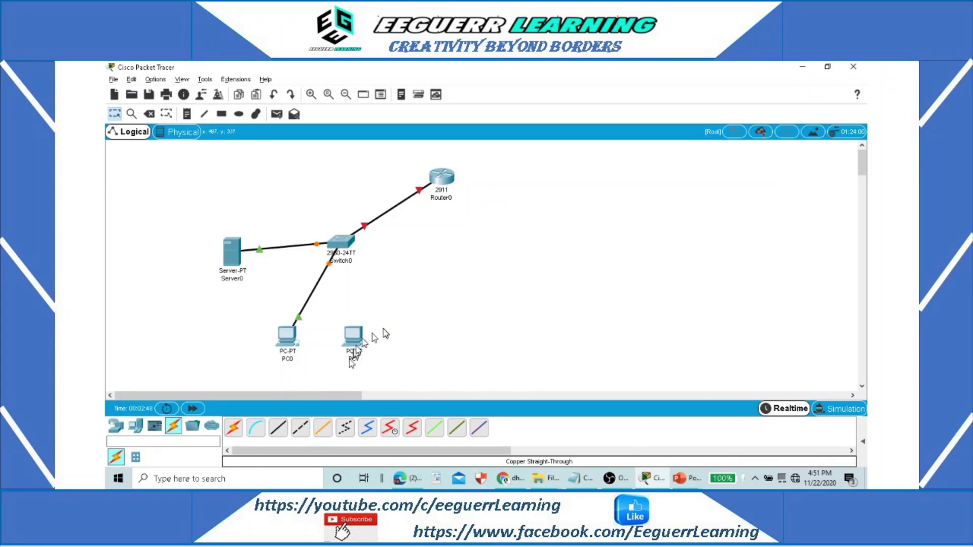
Step: Connect Switch0 FastEthernet0/3 to PC1 FastEthernet0 with a copper straight-through cable
left_click(279, 430)
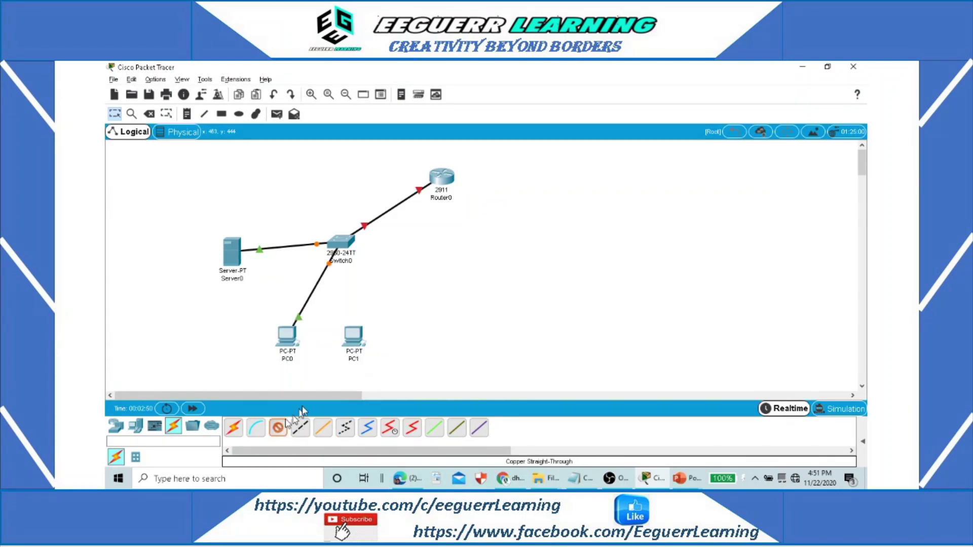
left_click(344, 248)
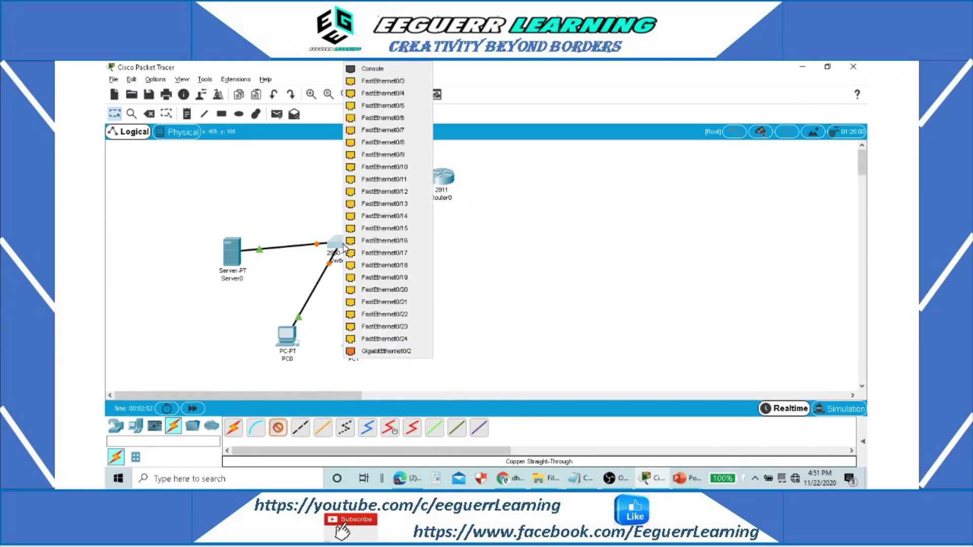
left_click(396, 82)
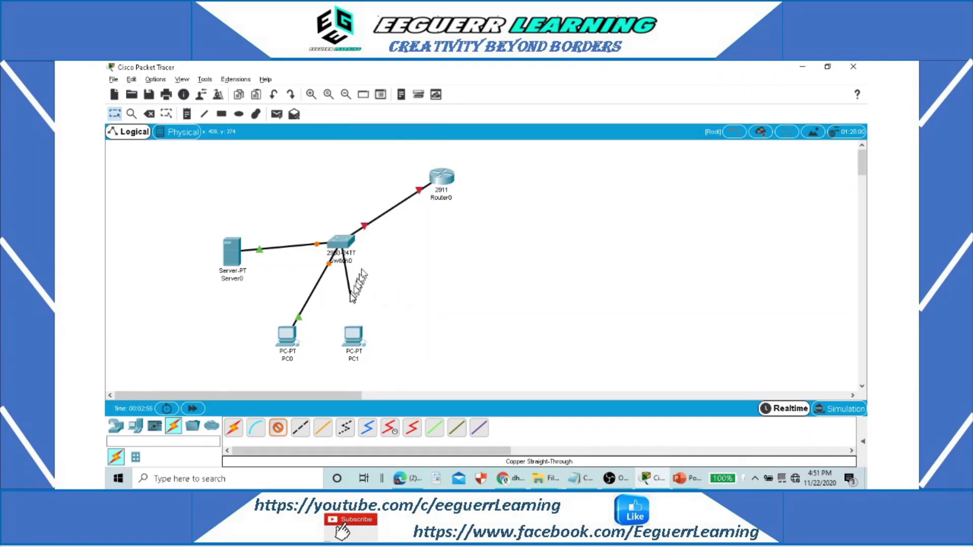
left_click(354, 337)
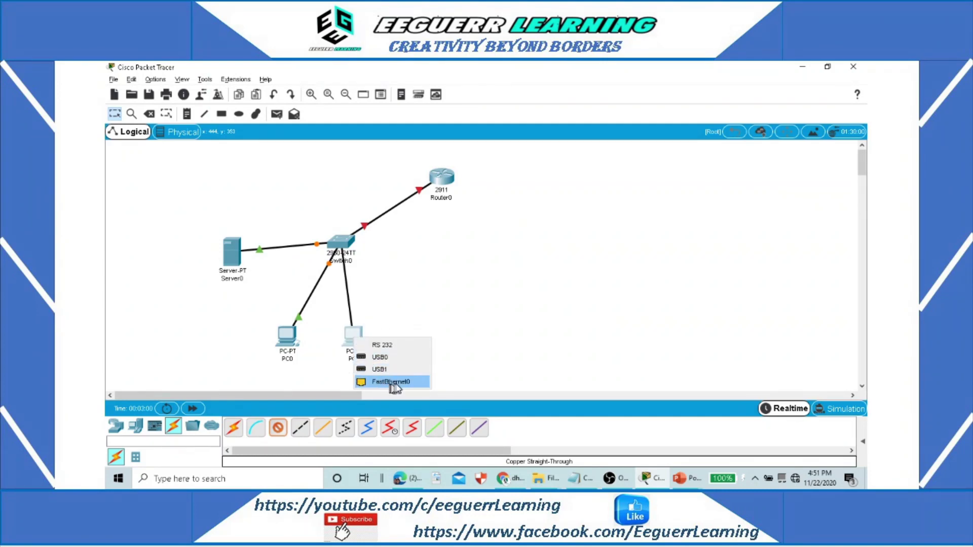
left_click(391, 382)
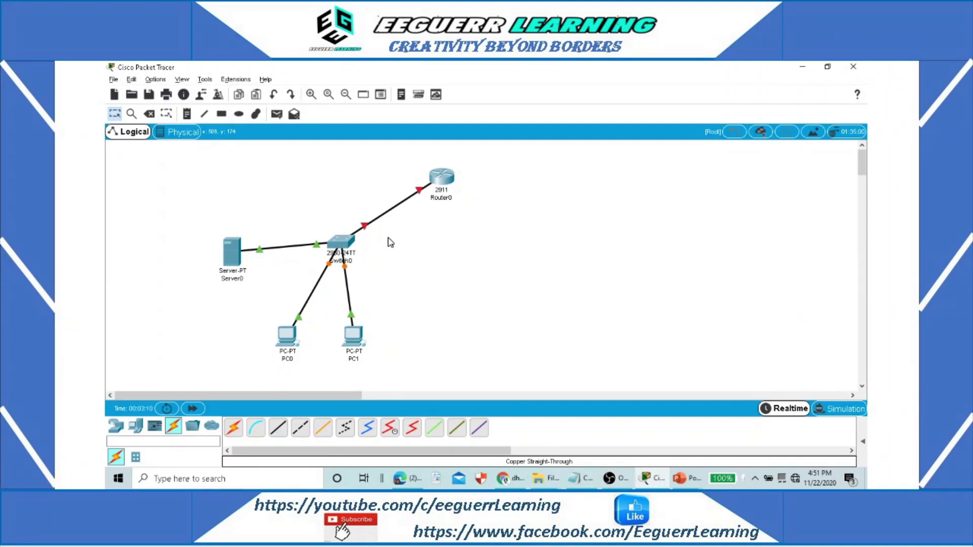
left_click_drag(364, 242, 437, 204)
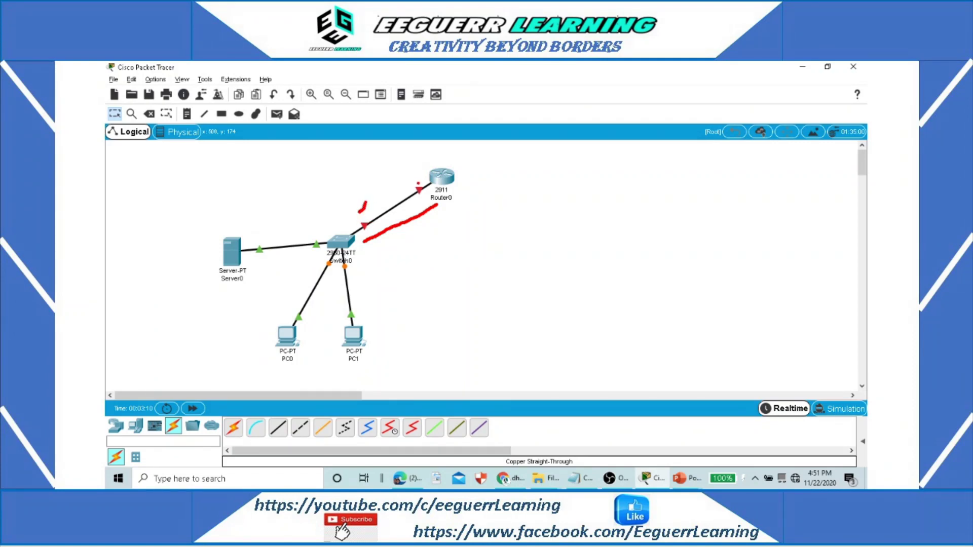
mouse_move(418, 184)
left_mouse_down()
mouse_move(420, 174)
mouse_move(490, 163)
left_mouse_up()
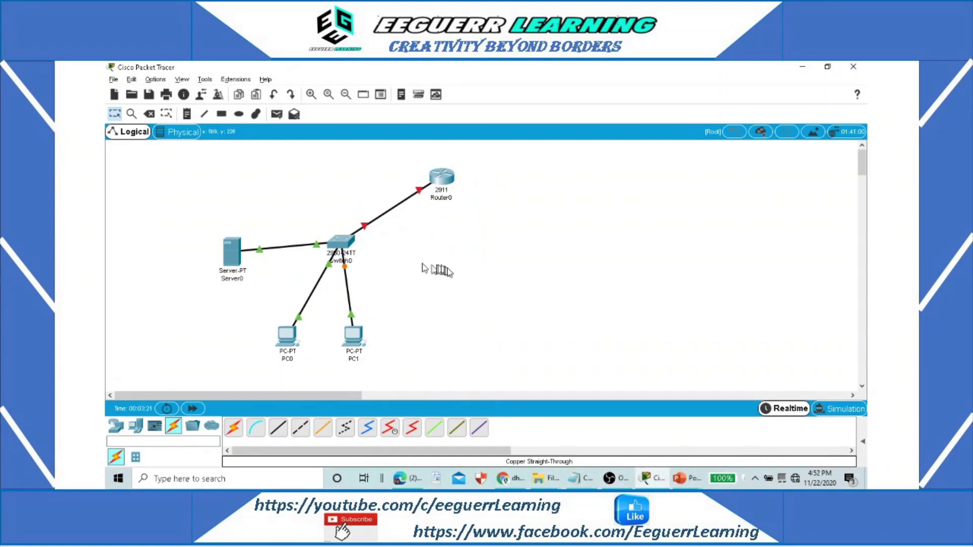
Step: Open Router0's command line, decline the initial configuration dialog with n, and enter privileged mode with enable
left_click(441, 180)
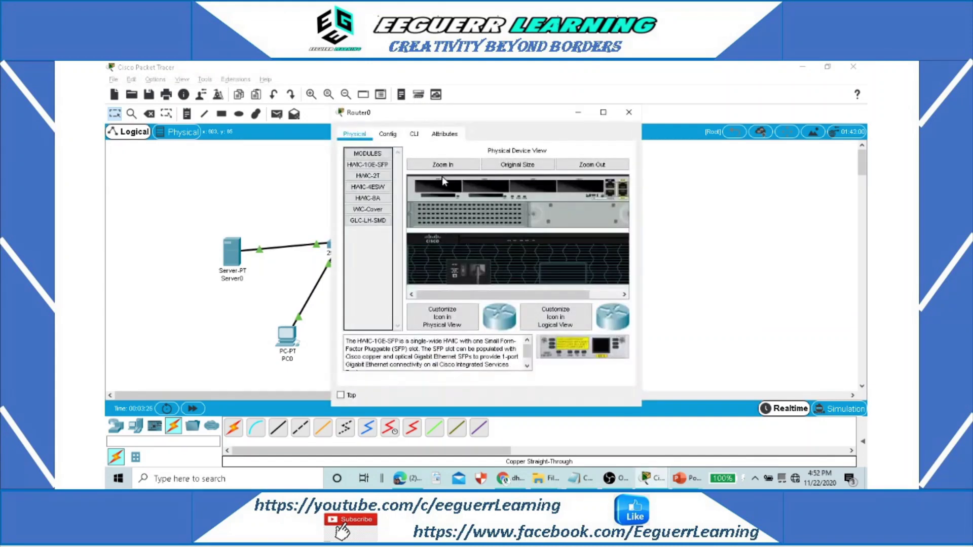
left_click(414, 136)
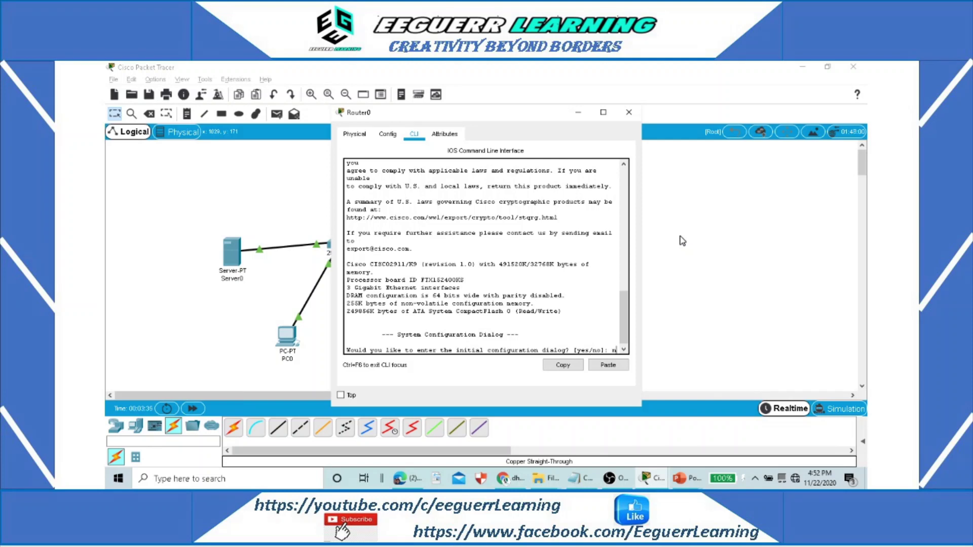
type("n")
key("Return")
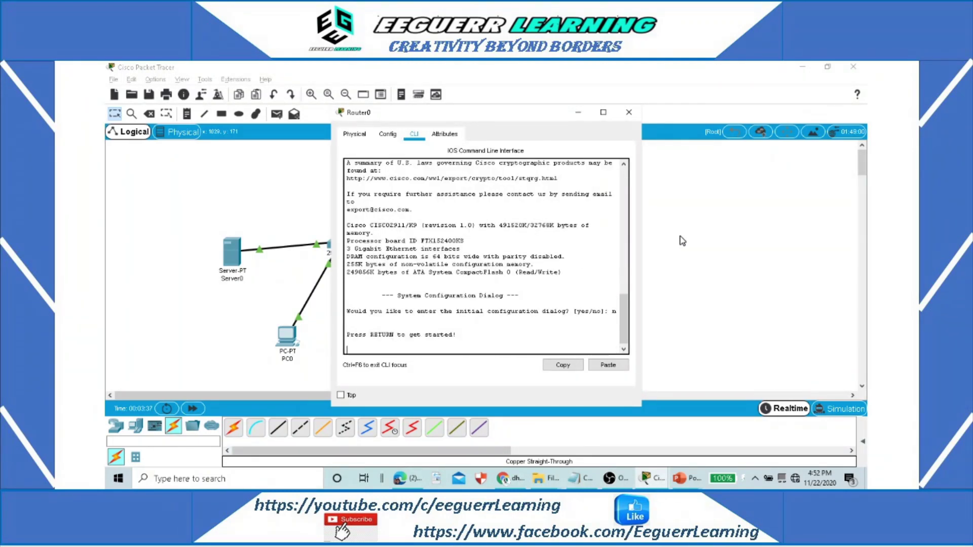
key("Return")
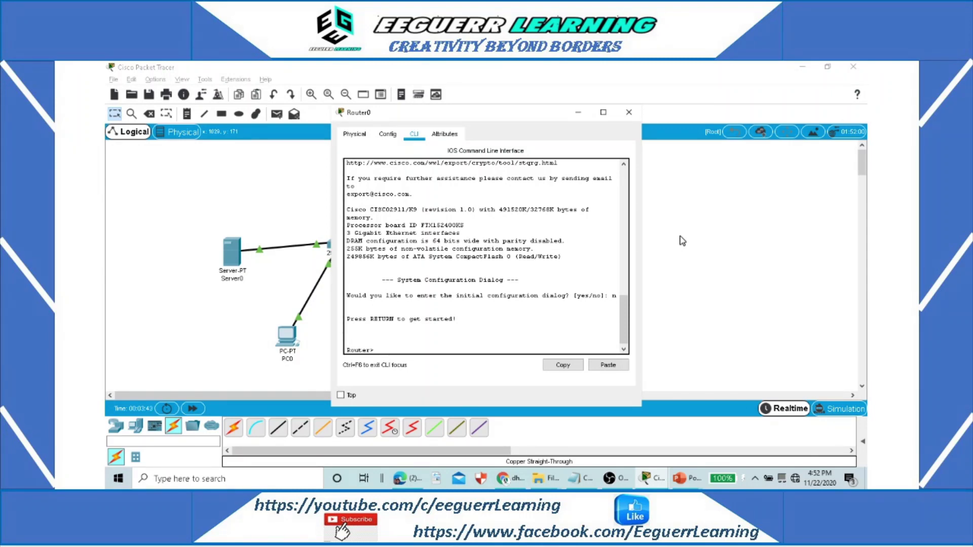
type("enable")
key("Return")
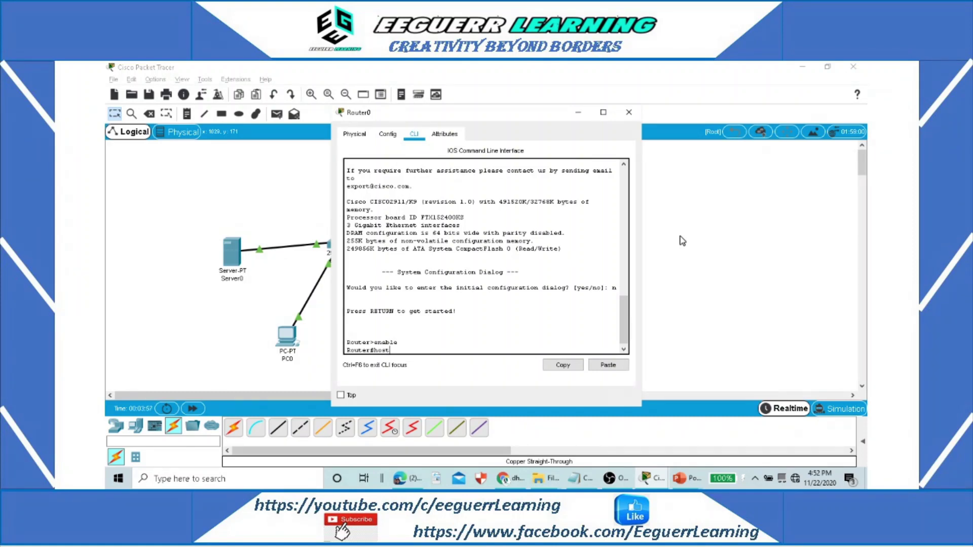
Step: Try to set the router's hostname to R1 directly from privileged mode
type("name R1")
key("Return")
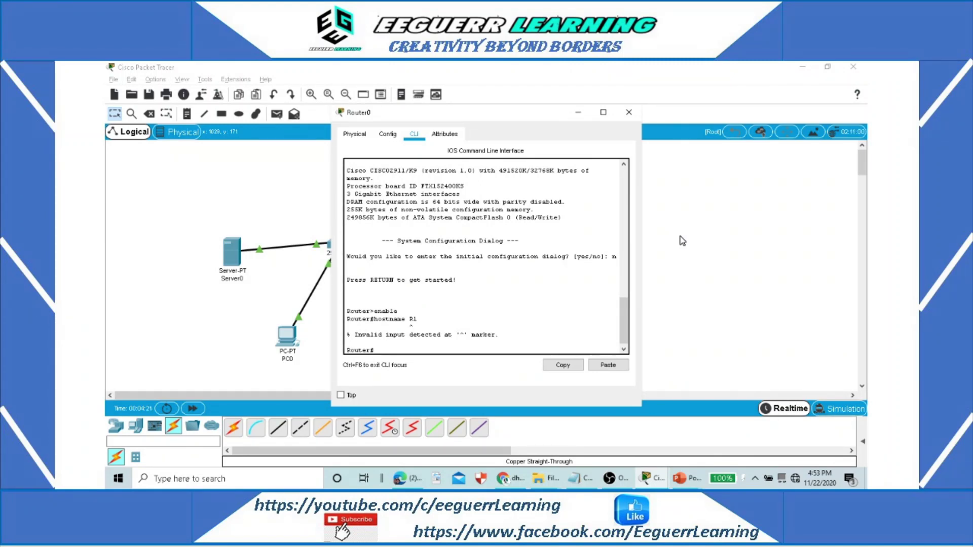
Step: Enter global configuration mode with conf terminal and set the router's hostname to R1
type("c")
type("t")
key("Tab")
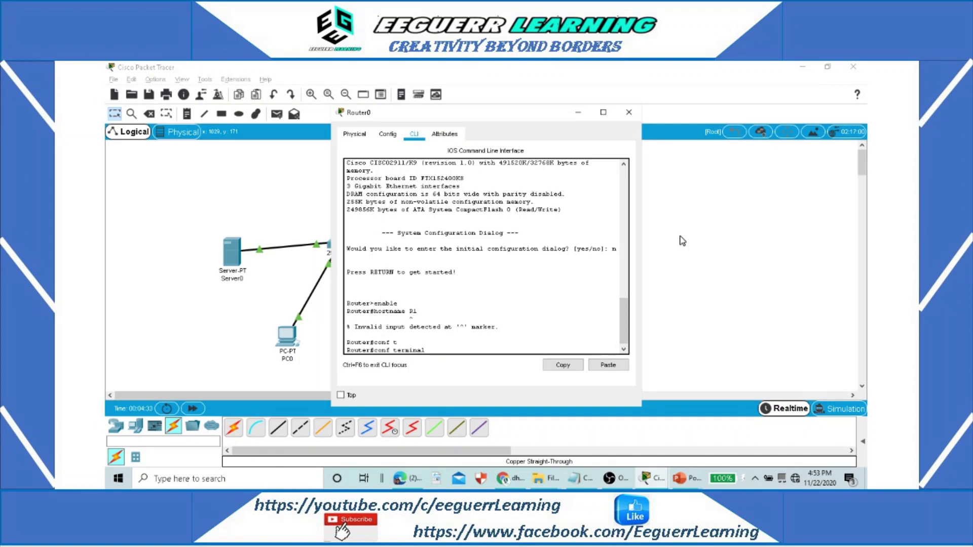
key("Return")
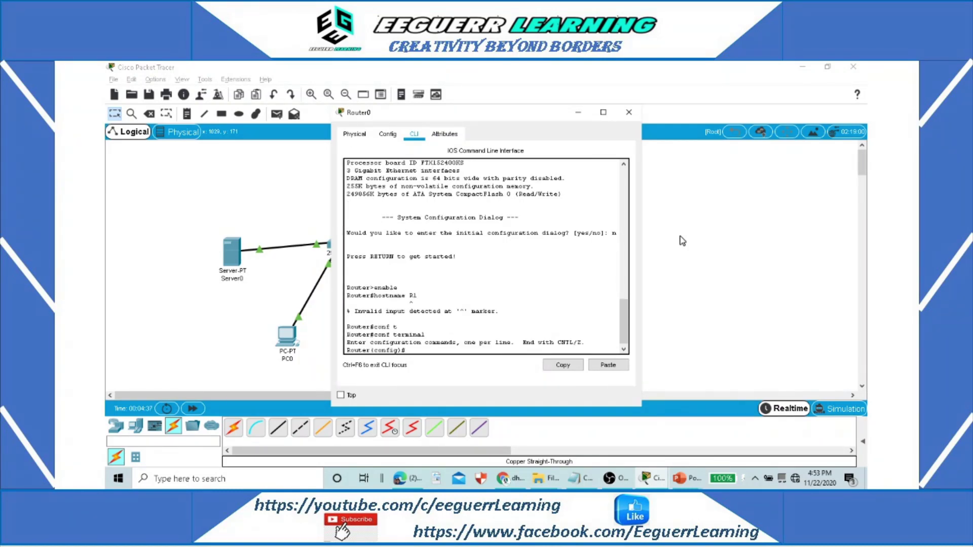
type("hostname R1")
key("Return")
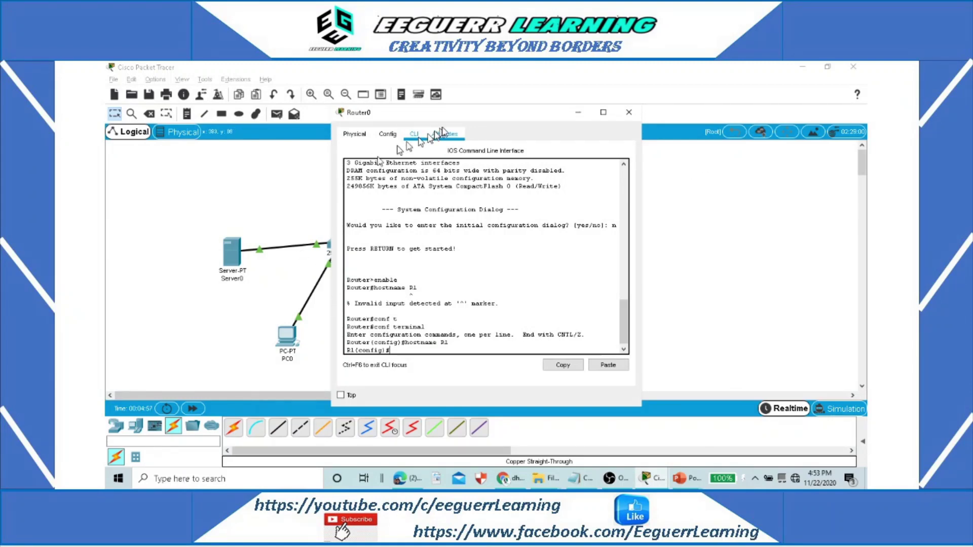
Step: Move the router window clear of the topology and enter interface configuration mode for gigabitEthernet 0/0
left_click_drag(470, 114, 694, 120)
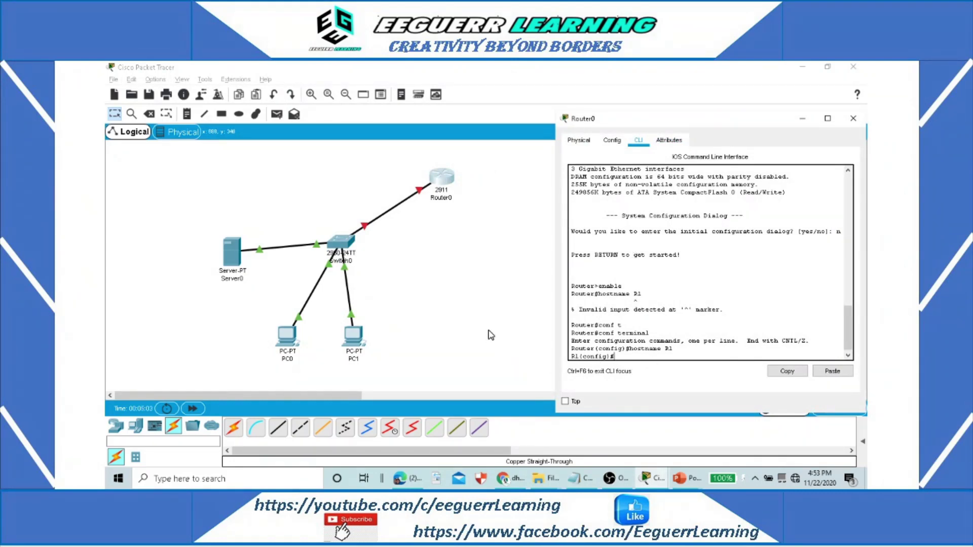
left_click(486, 301)
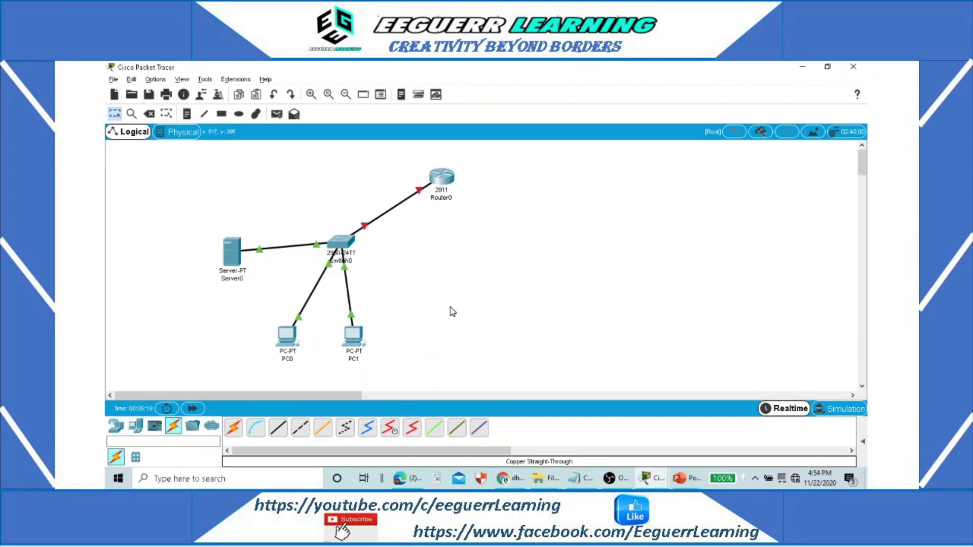
key("alt+Tab")
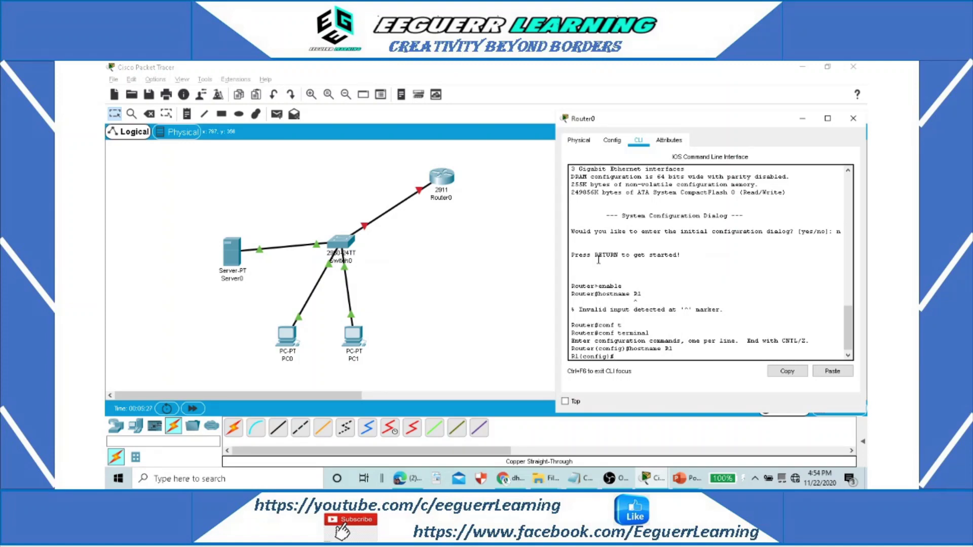
type("inter g")
key("Tab")
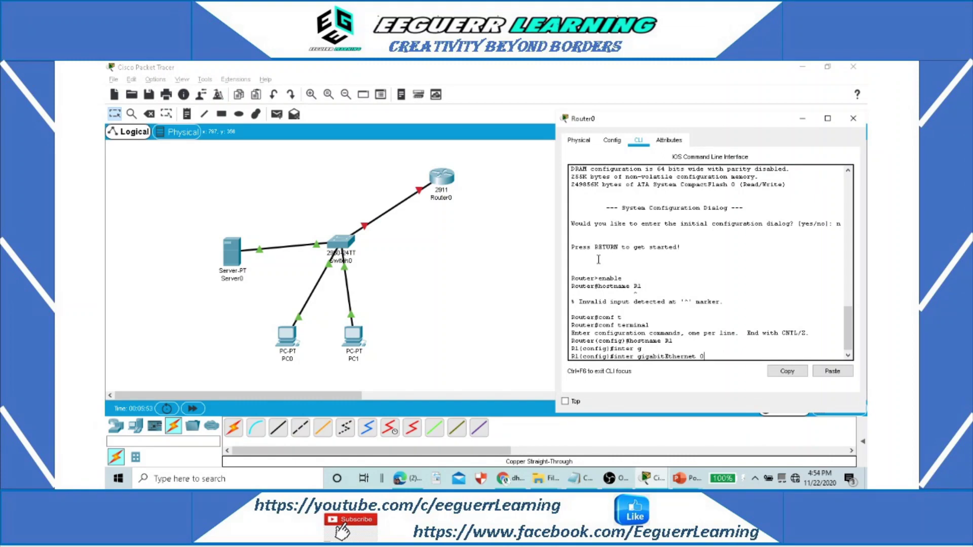
type("/0")
key("Return")
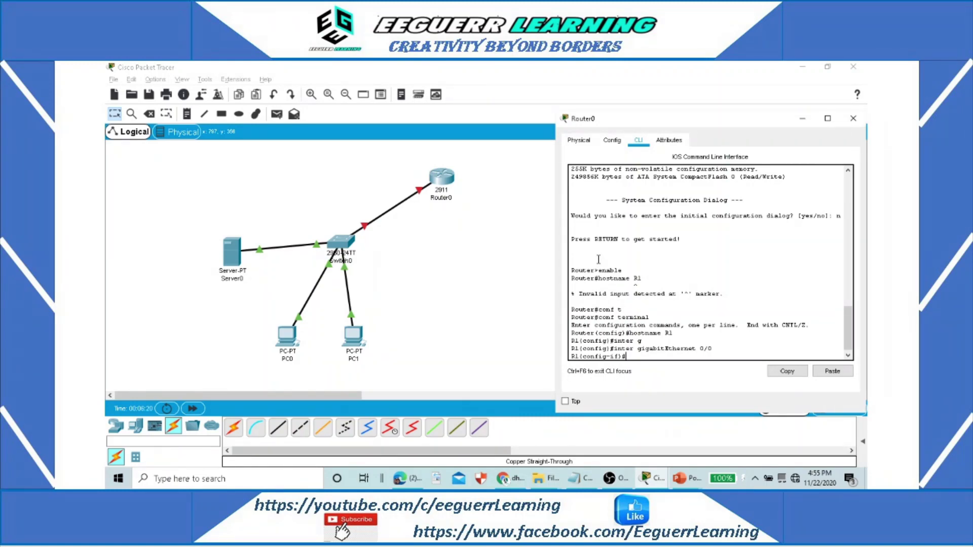
Step: Draw an ellipse with light yellow fill (#ffff7f) around the server, switch and both PCs
left_click(482, 268)
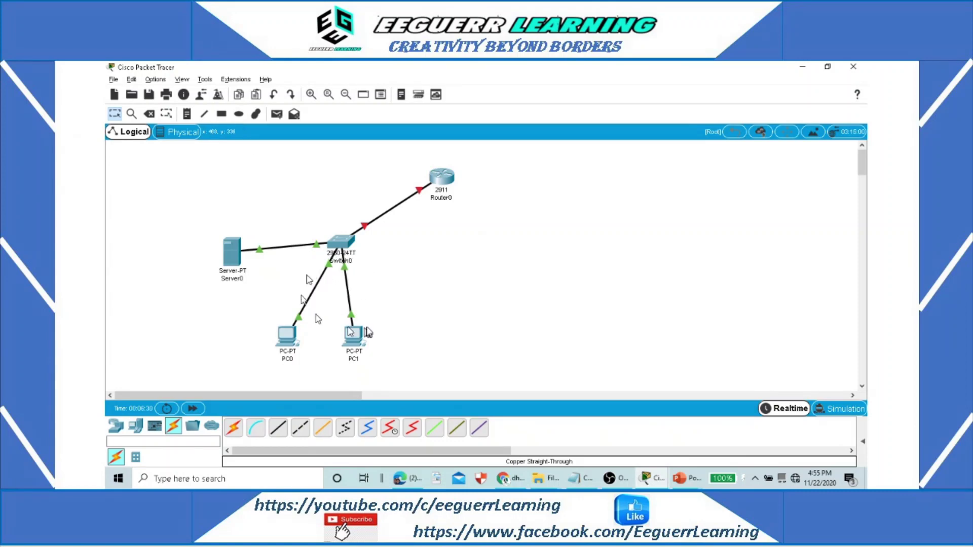
left_click(239, 114)
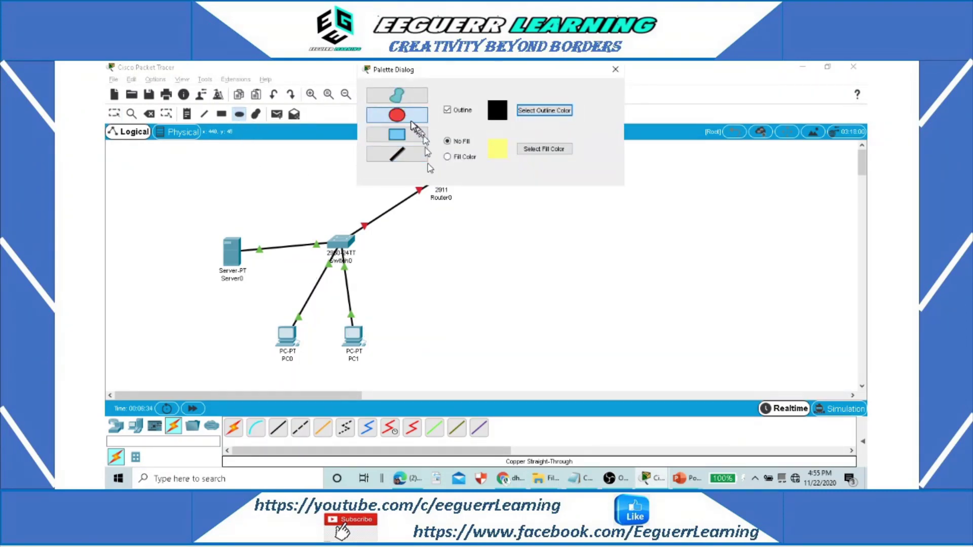
left_click(461, 158)
left_click(538, 149)
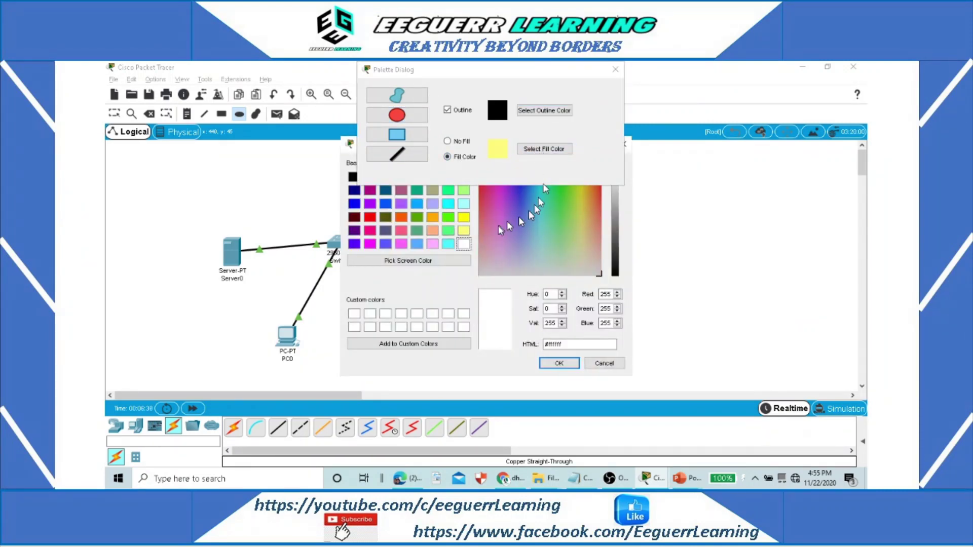
left_click(463, 231)
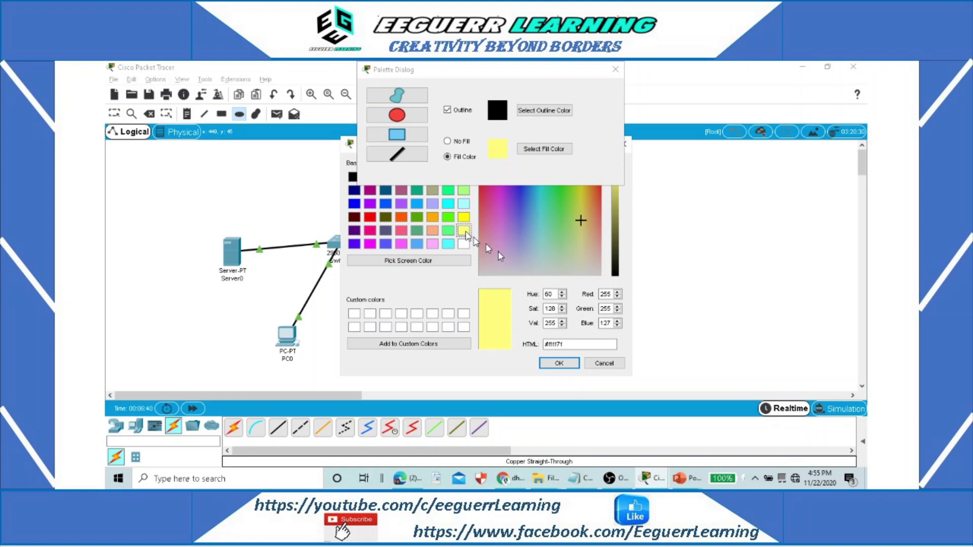
left_click(557, 364)
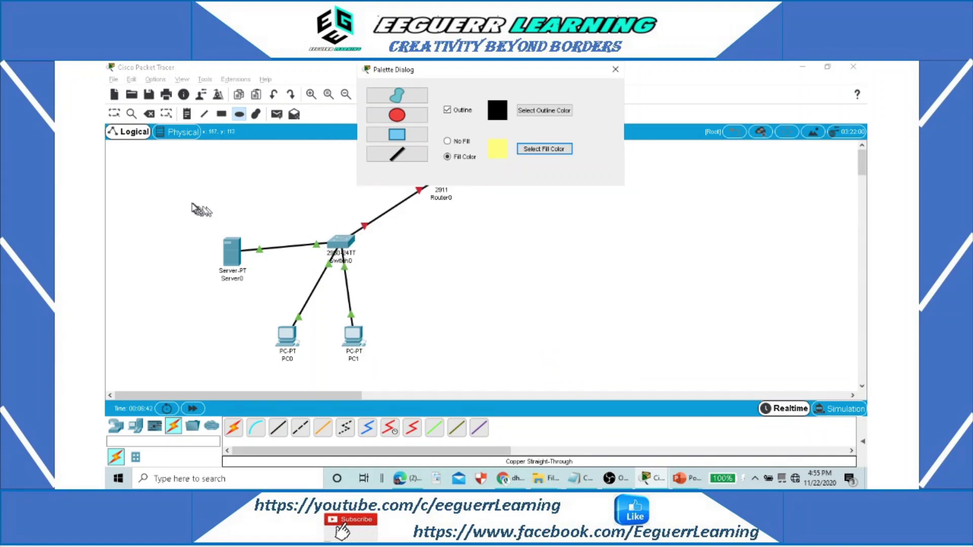
left_click_drag(183, 200, 452, 385)
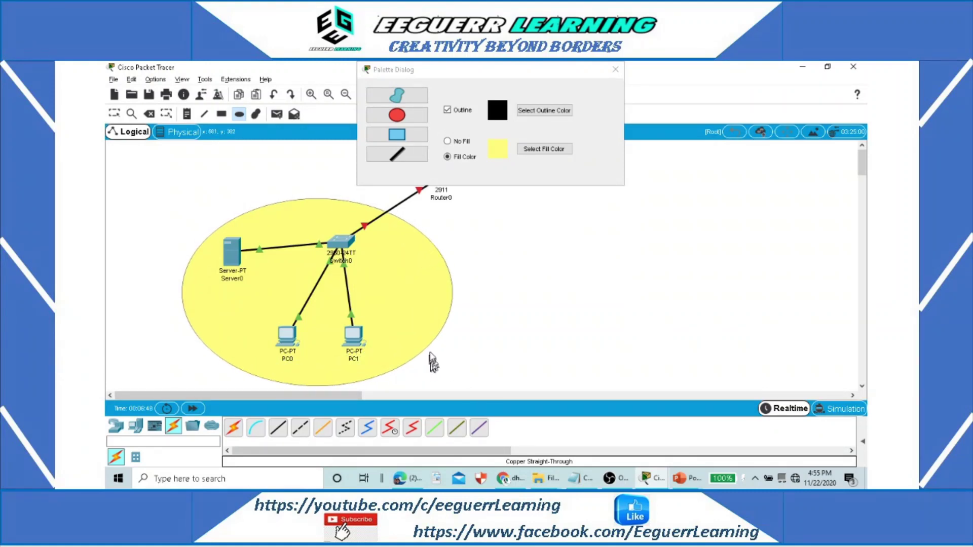
left_click(615, 68)
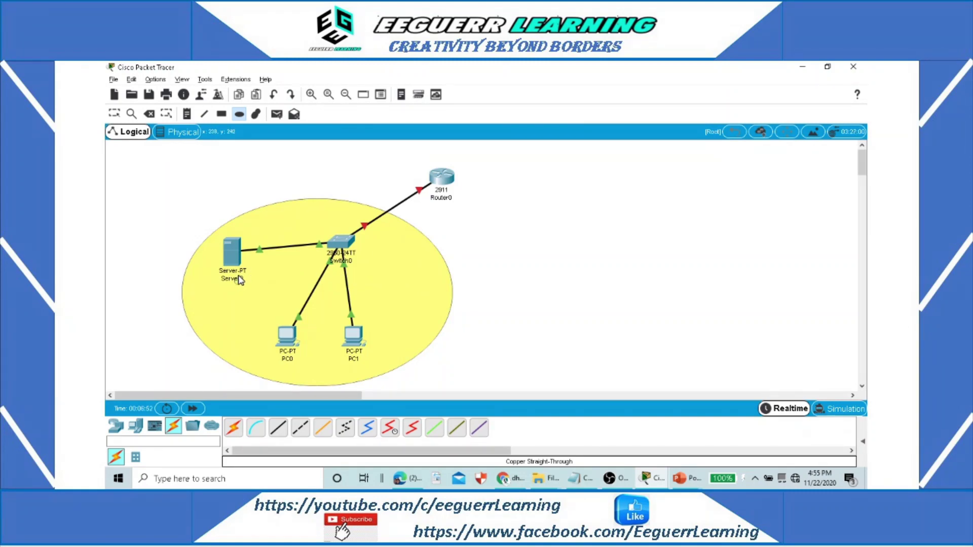
left_click(501, 304)
Step: Rename the server's label to DHCP SERVER
left_click(114, 114)
left_click(237, 278)
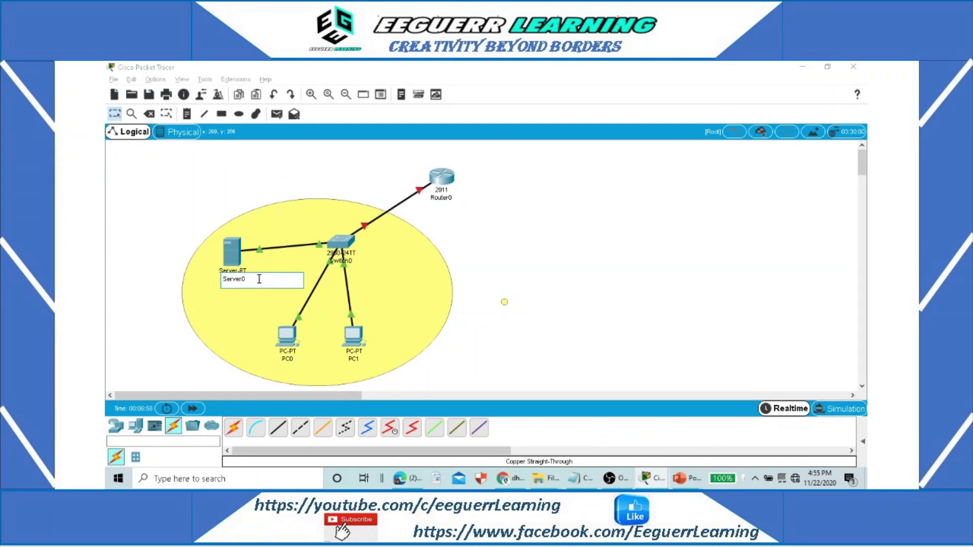
key("BackSpace")
key("BackSpace")
key("BackSpace")
key("BackSpace")
key("BackSpace")
key("BackSpace")
key("BackSpace")
type("DHCP SERVER")
left_click(509, 280)
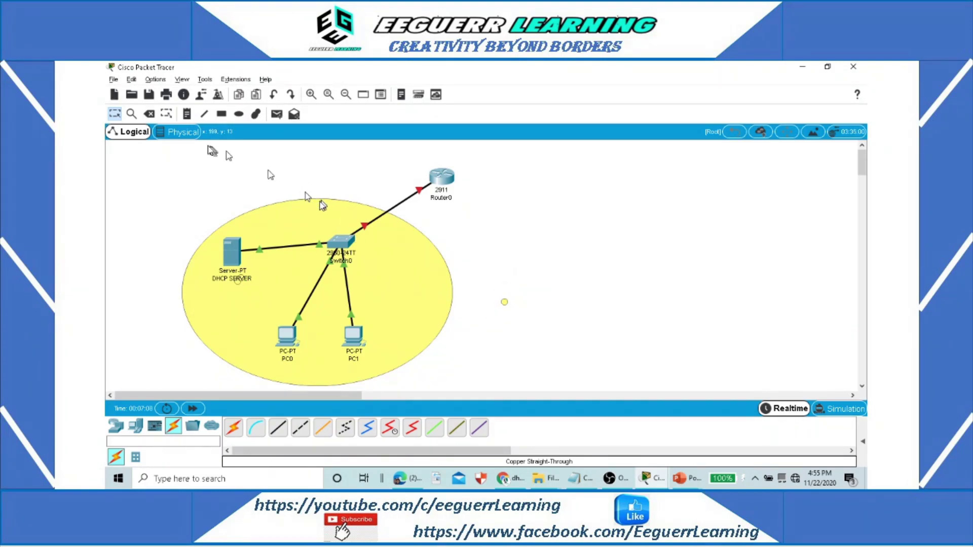
Step: Place a two-line note reading NETWORK1 and 192.168.10.0 inside the yellow ellipse, beside the cable to PC1
left_click(187, 113)
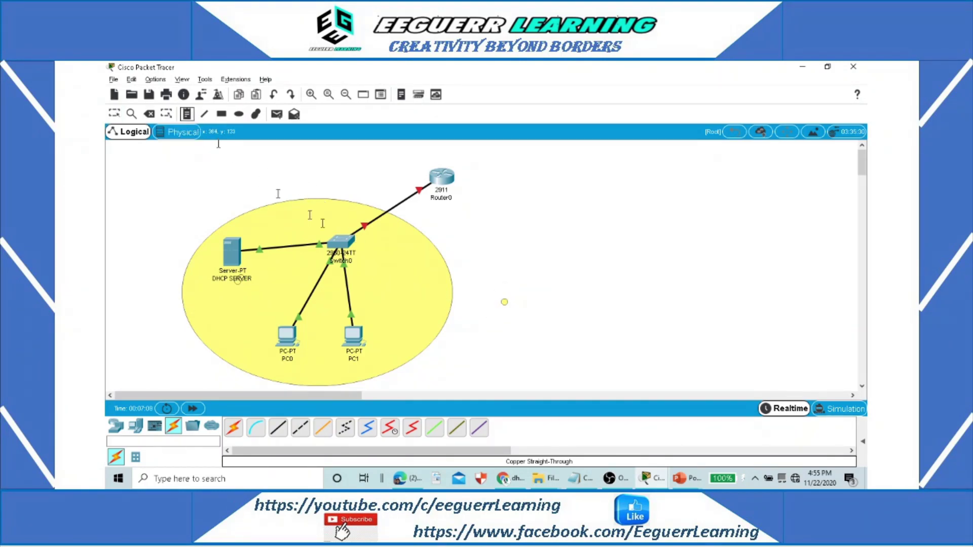
left_click(364, 283)
type("N")
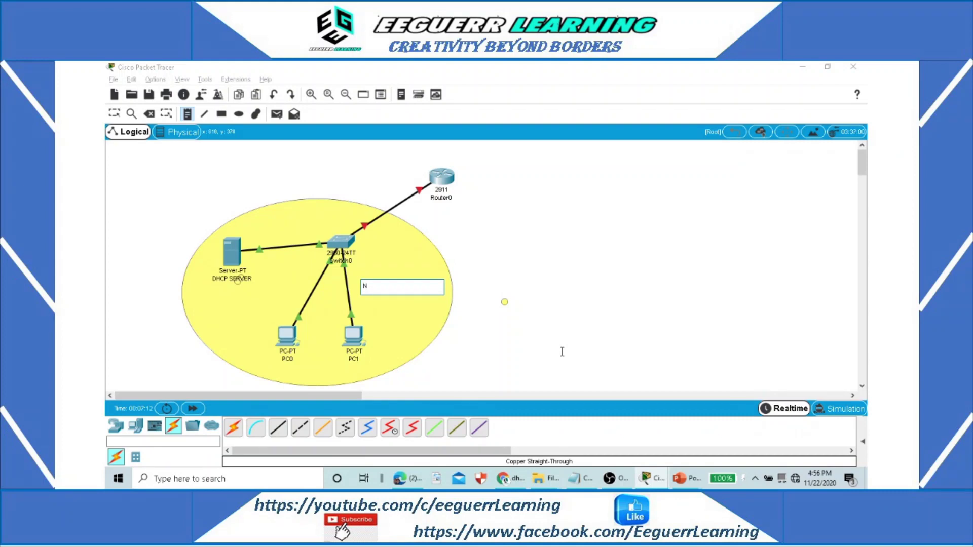
type("ETWORK1")
key("Return")
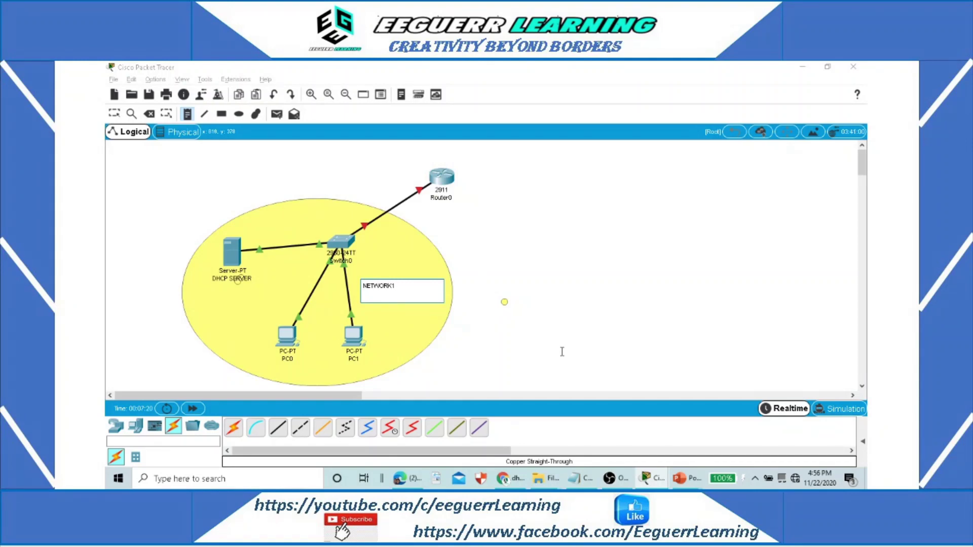
type("192.168.10.0")
left_click_drag(400, 294, 360, 293)
left_click(474, 330)
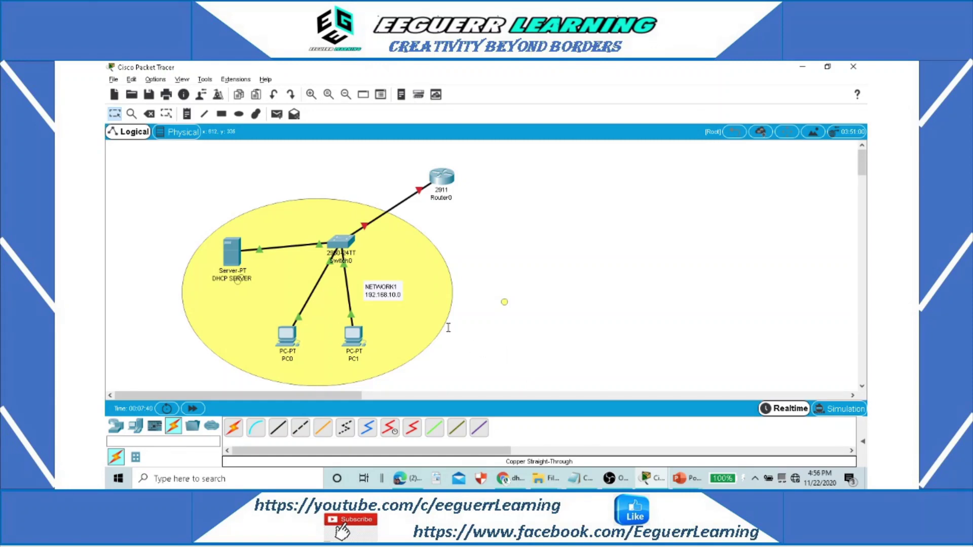
Step: Assign IP address 192.168.10.1 with mask 255.255.255.0 to the router's gigabitEthernet 0/0 interface, checking it against the network note
key("alt+Tab")
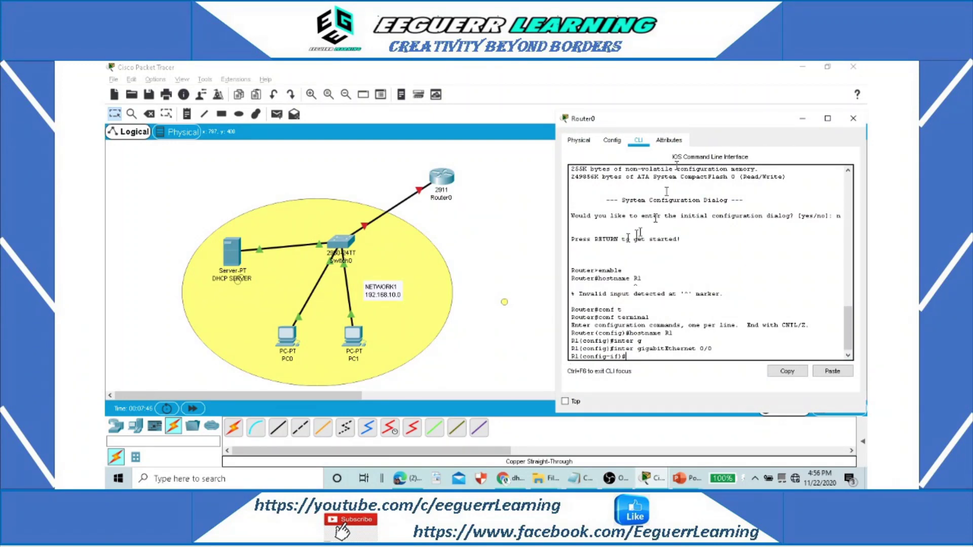
left_click(367, 295)
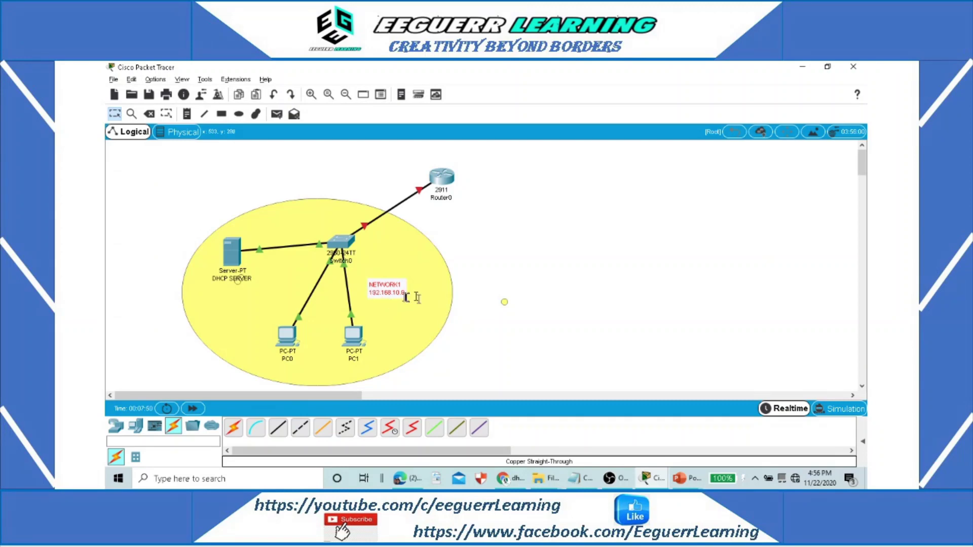
left_click(474, 274)
key("alt+Tab")
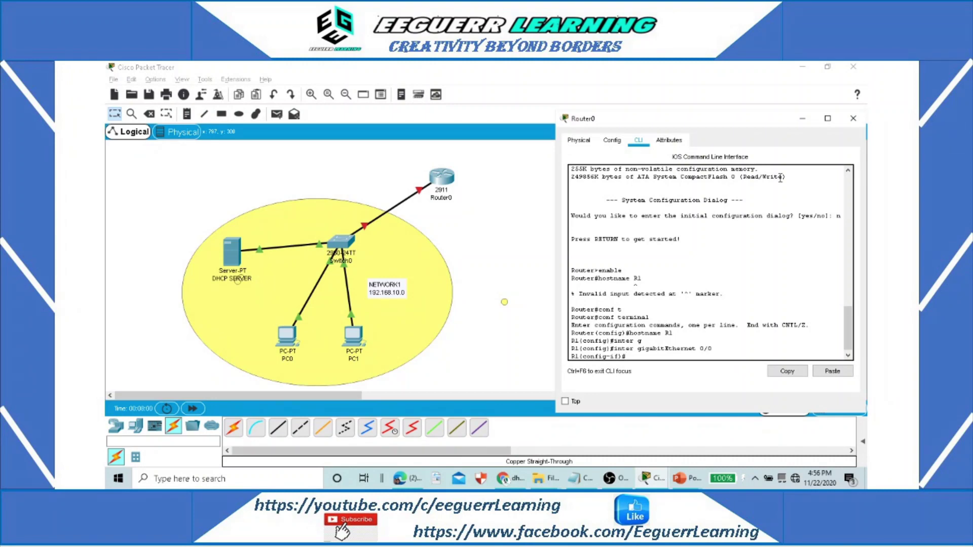
type("ip address 192.168.10.1")
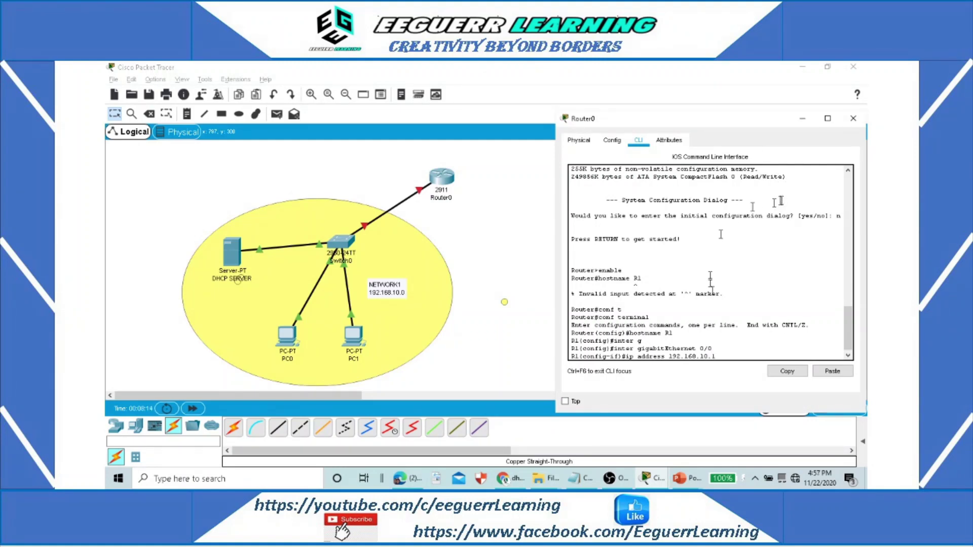
left_click_drag(714, 357, 668, 356)
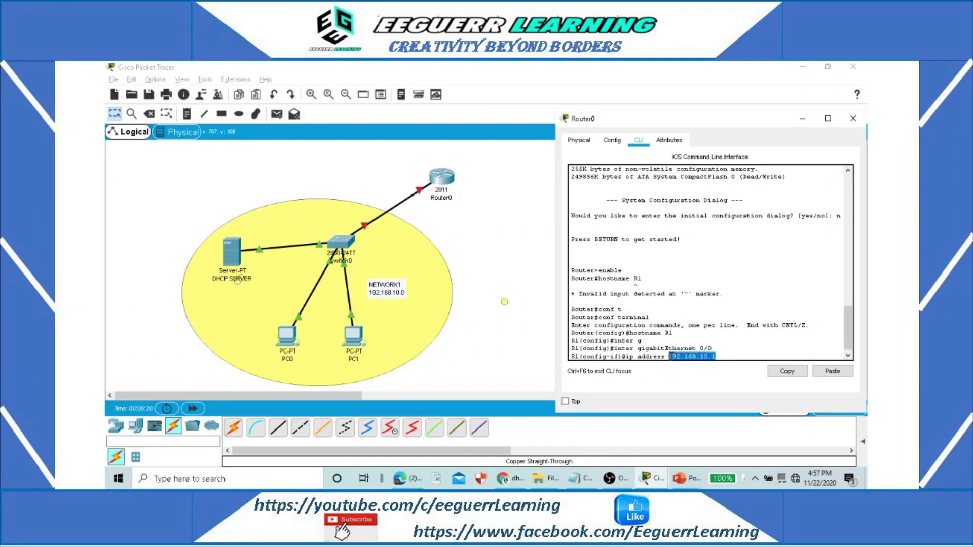
left_click(371, 294)
double_click(400, 292)
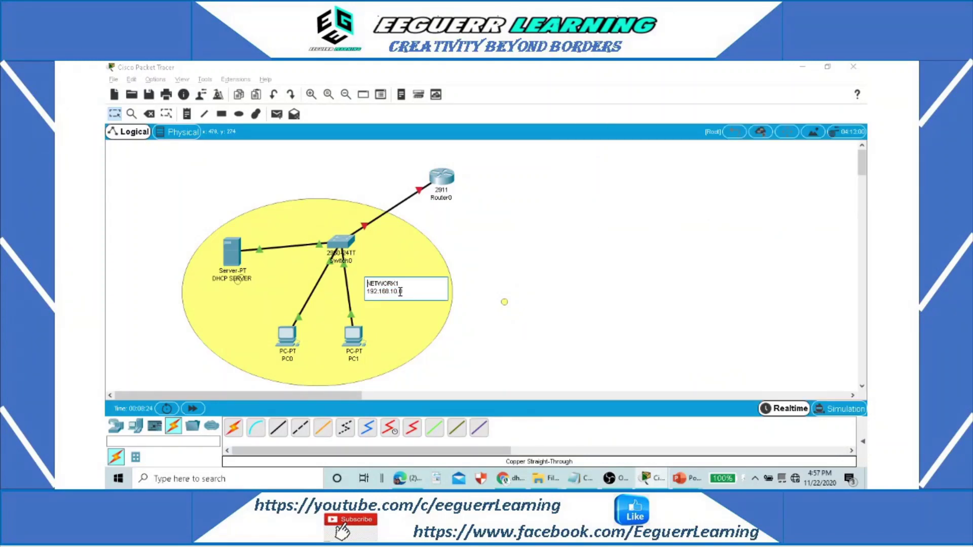
left_click_drag(400, 292, 369, 295)
left_click(471, 271)
key("alt+Tab")
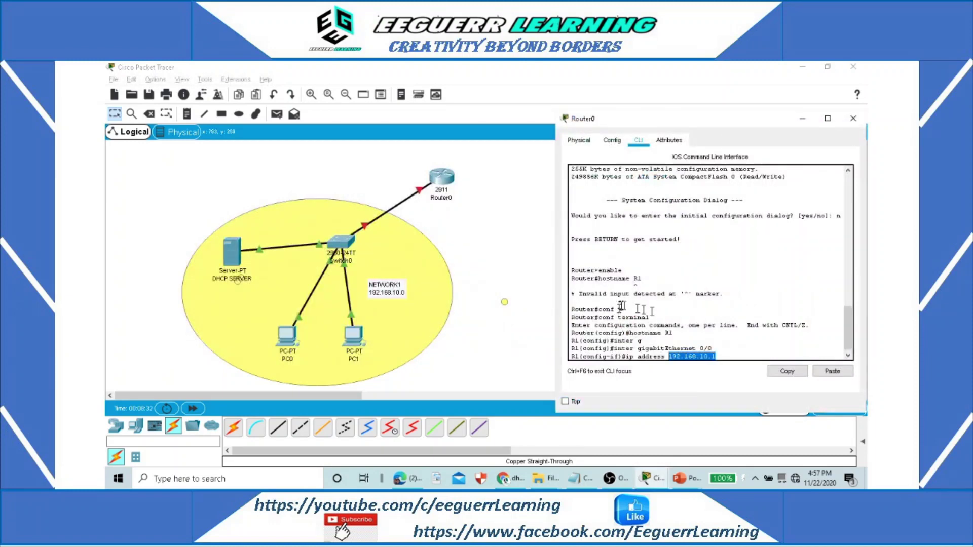
left_click(722, 355)
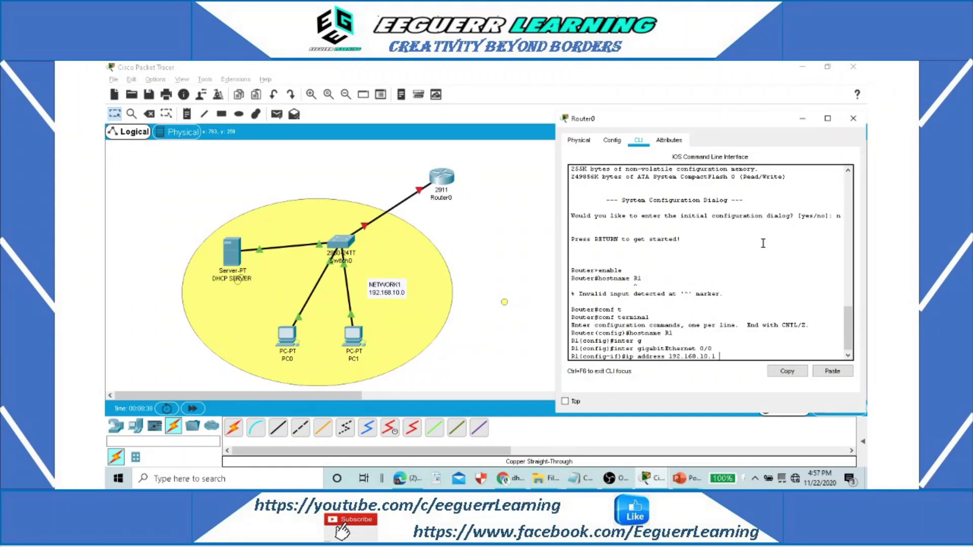
type("255.255.255.0")
key("Return")
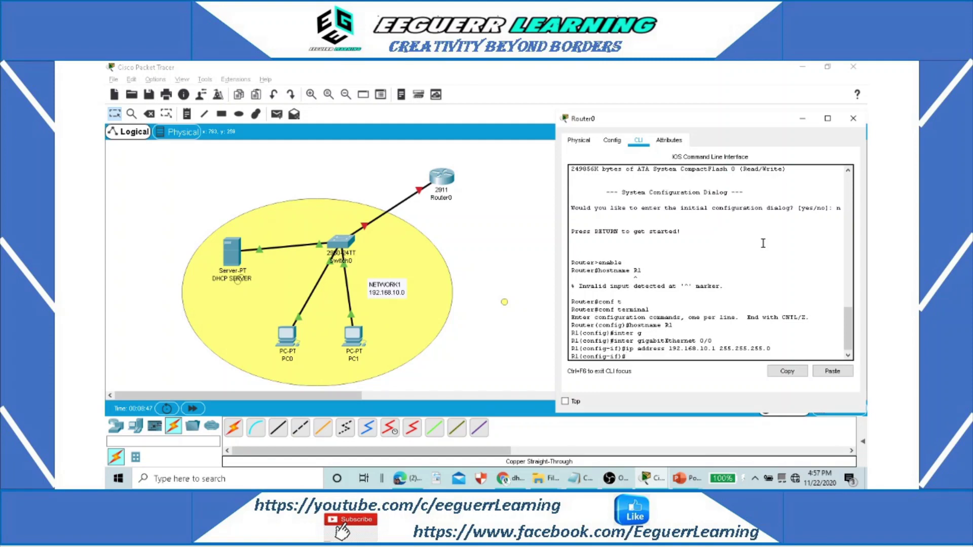
Step: Append /24 to the network address in the NETWORK1 note and return to the router's command line
left_click(407, 292)
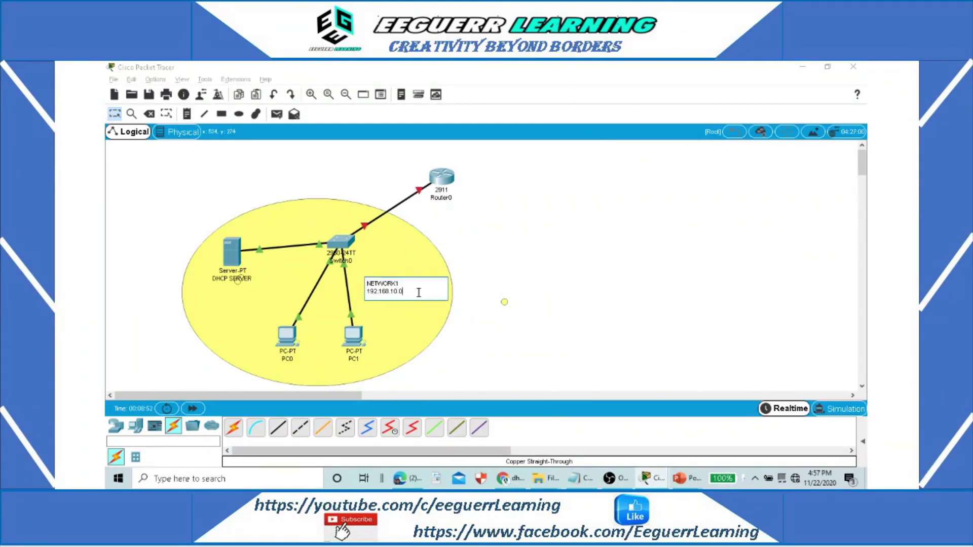
type("/24")
key("alt+Tab")
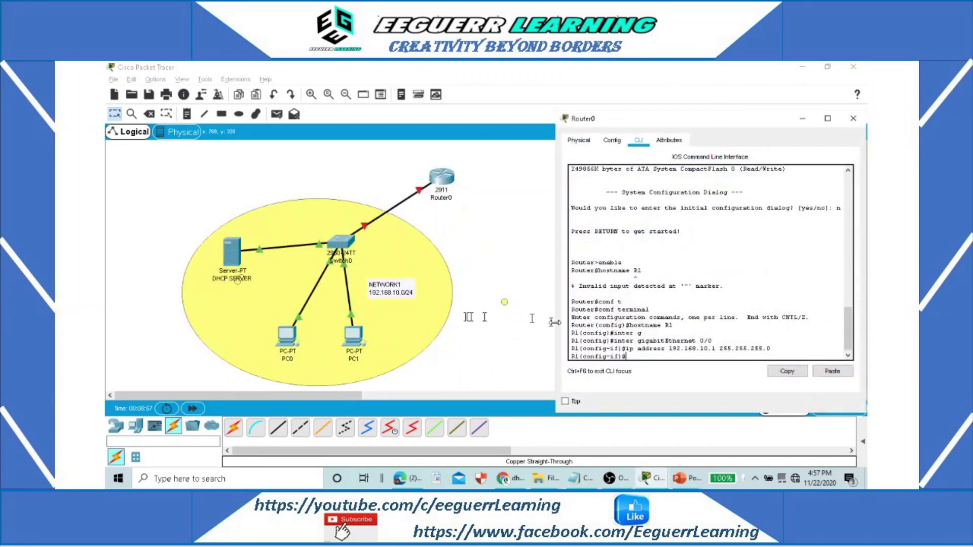
Step: Enable the gigabitEthernet 0/0 interface with no shutdown and return to global configuration mode with exit
left_click_drag(719, 348, 771, 349)
left_click(648, 353)
type("no shutdn")
key("Return")
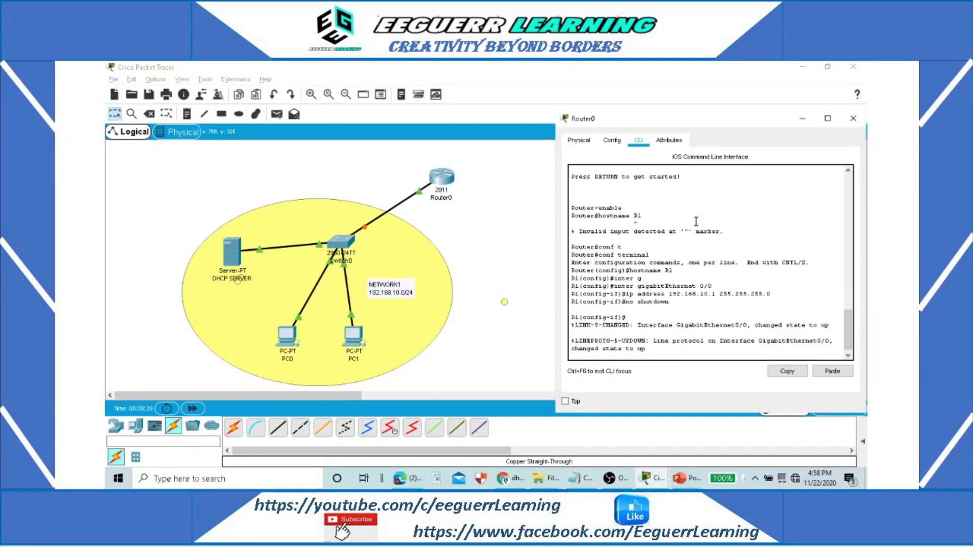
key("Return")
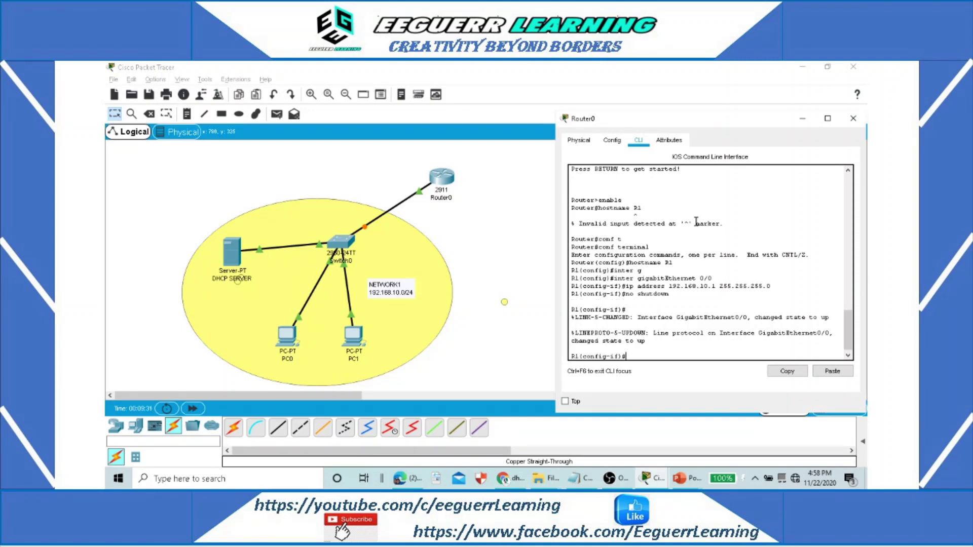
type("exit")
key("Return")
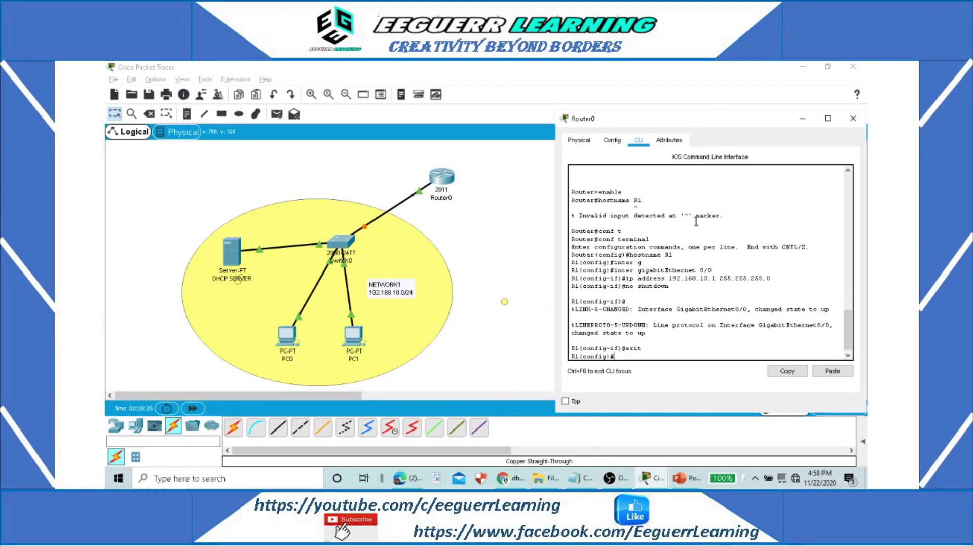
Step: Leave configuration mode and save the router's running-config to startup-config, accepting the default destination filename
key("ctrl+z")
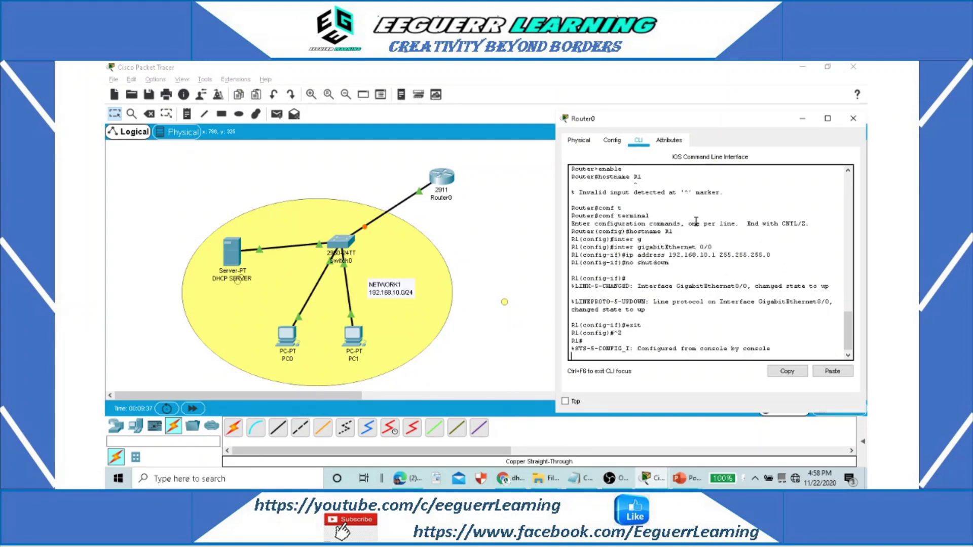
key("Return")
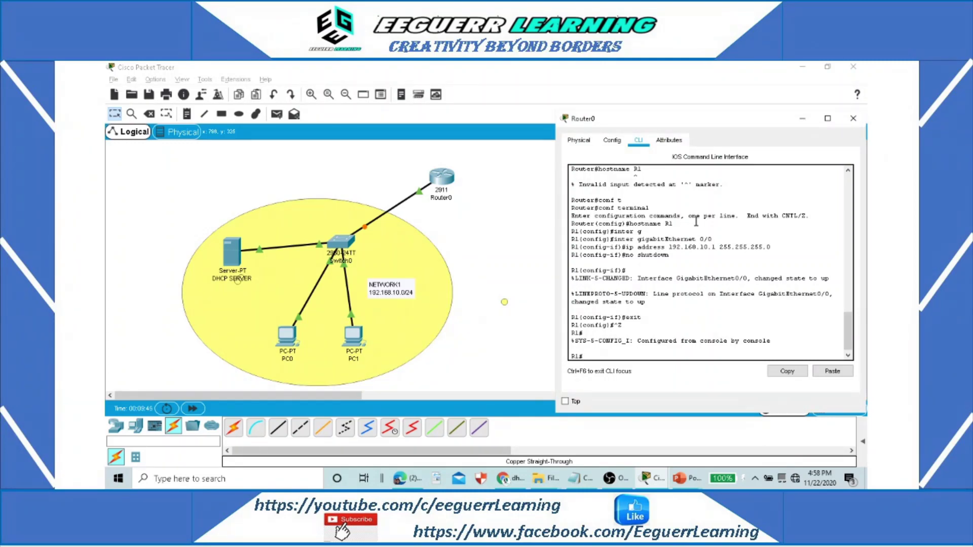
type("copy run")
key("Tab")
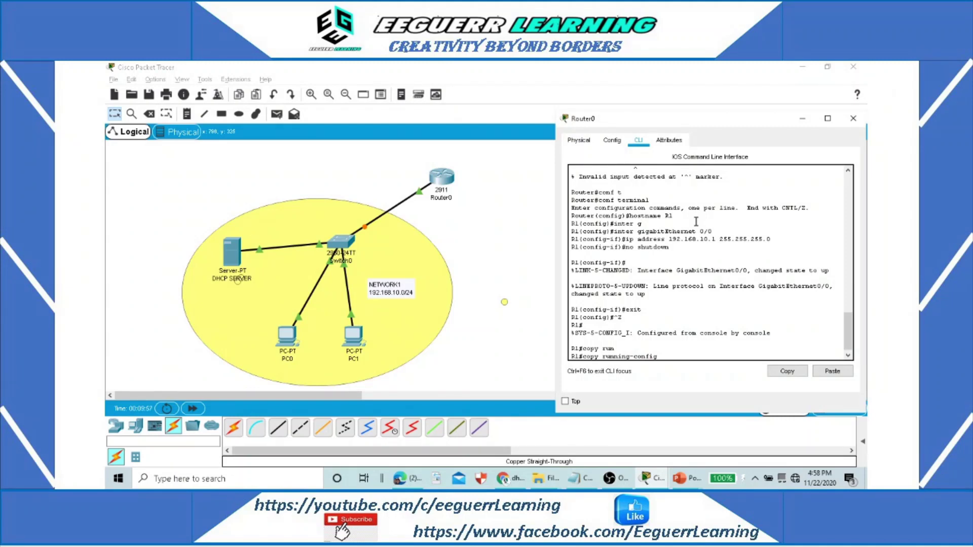
type("st")
key("Tab")
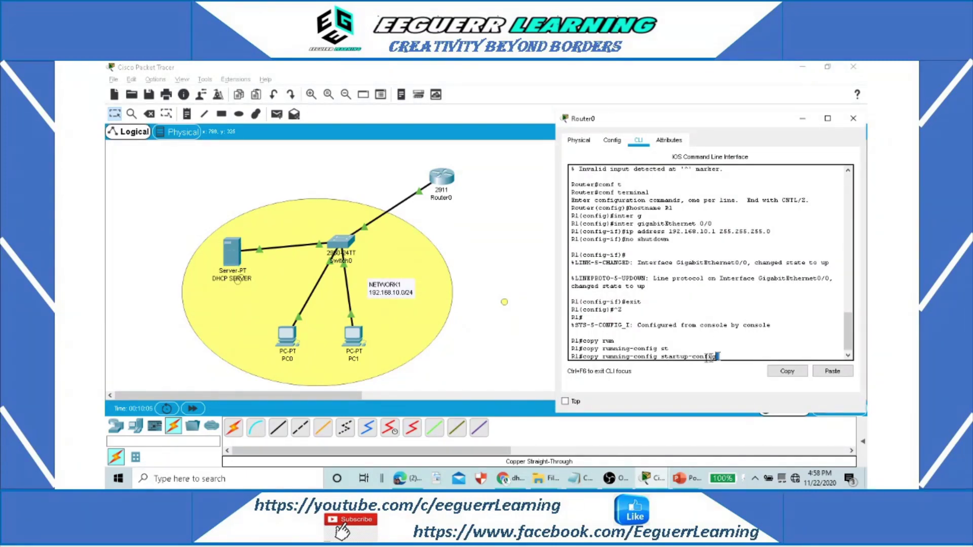
left_click_drag(709, 357, 604, 354)
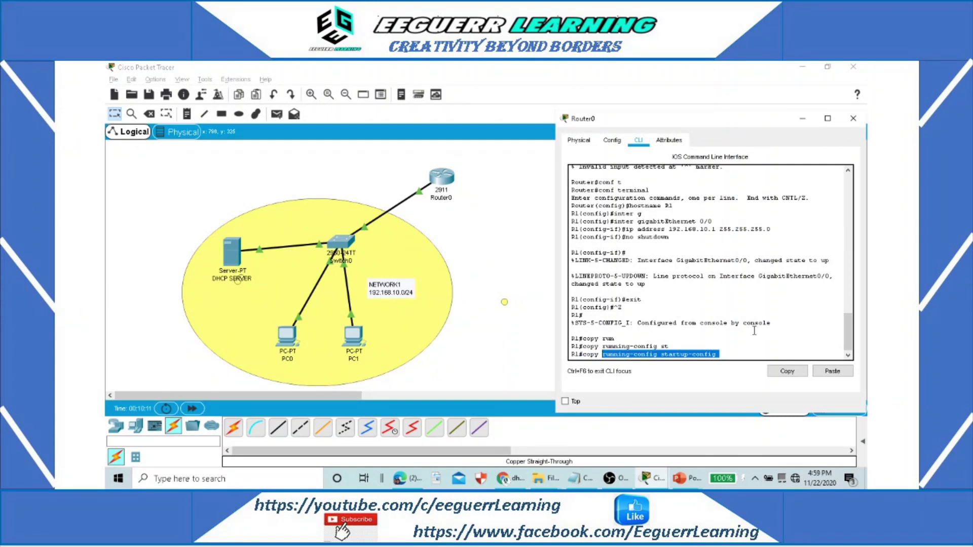
left_click(730, 348)
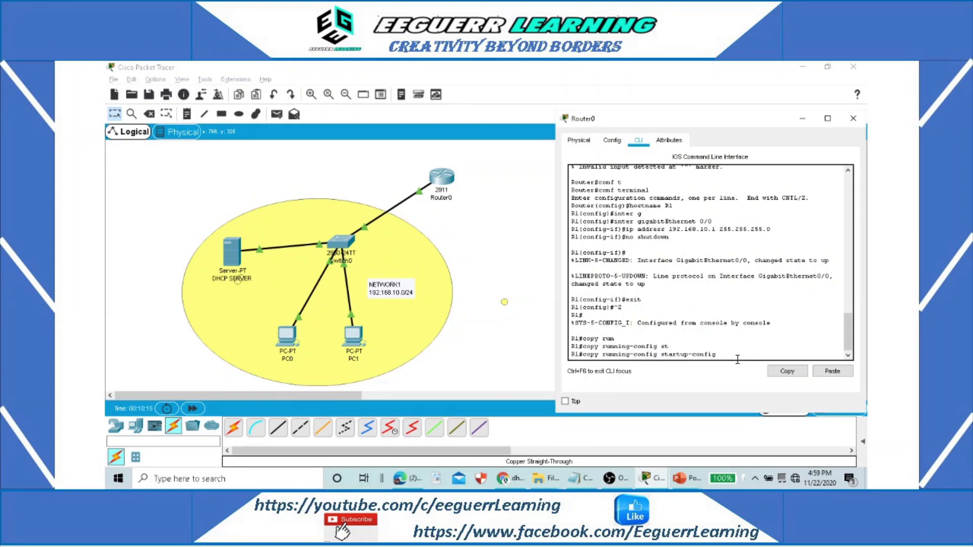
key("Return")
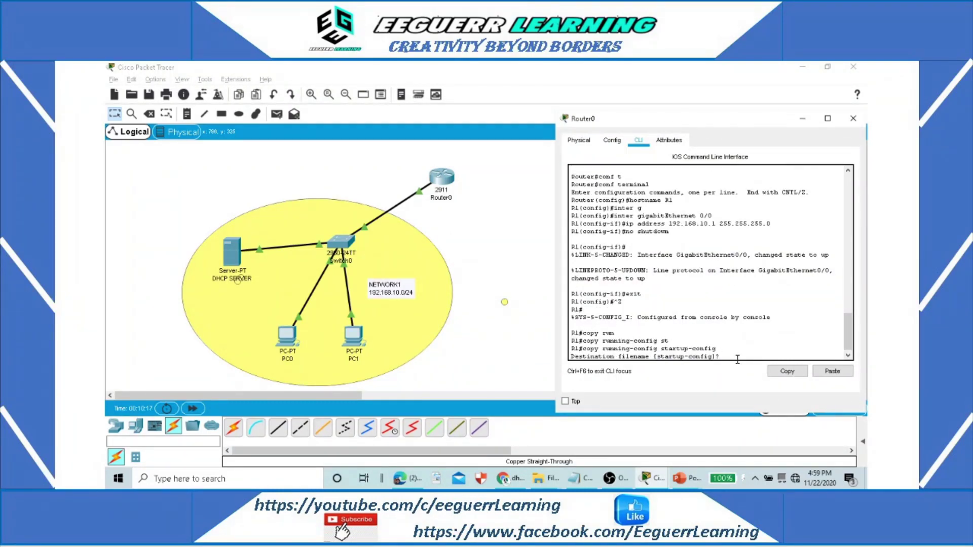
left_click_drag(738, 360, 716, 357)
left_click(727, 357)
key("Return")
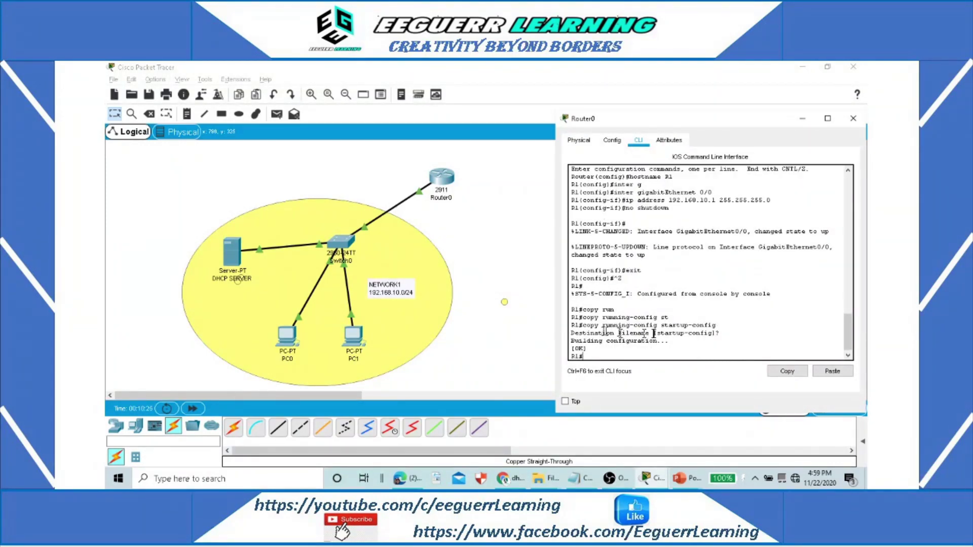
Step: Check the router's save output in the command line and close the Router0 window
left_click_drag(669, 341, 573, 343)
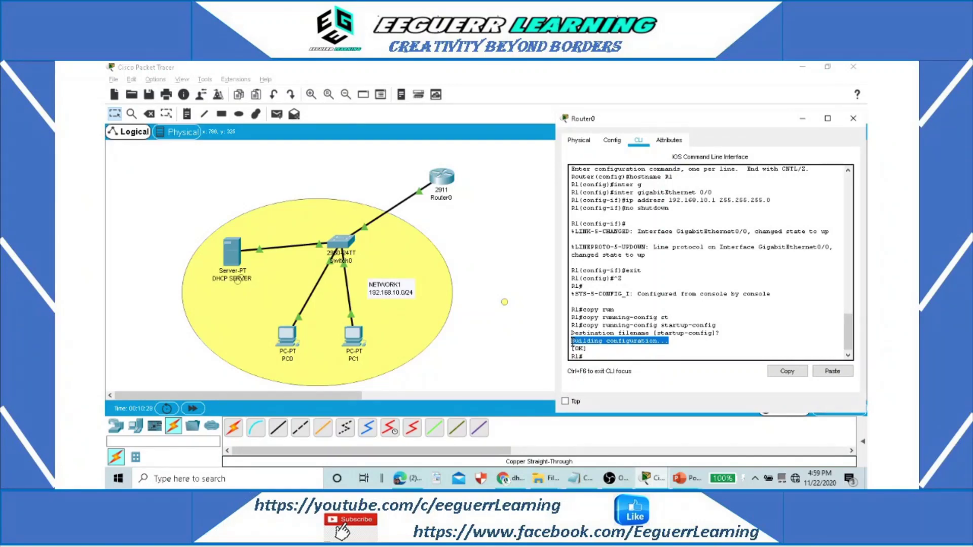
left_click(596, 357)
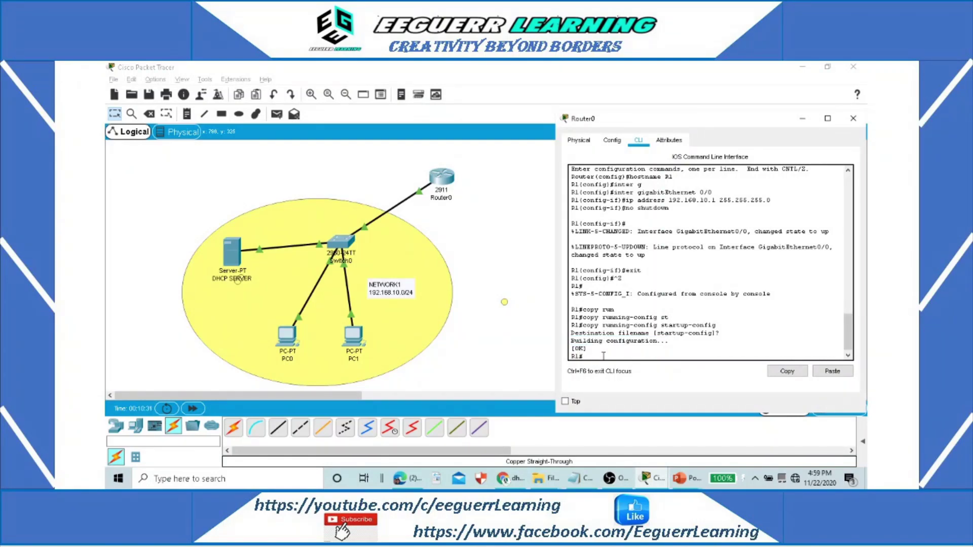
left_click_drag(590, 357, 572, 357)
left_click(853, 120)
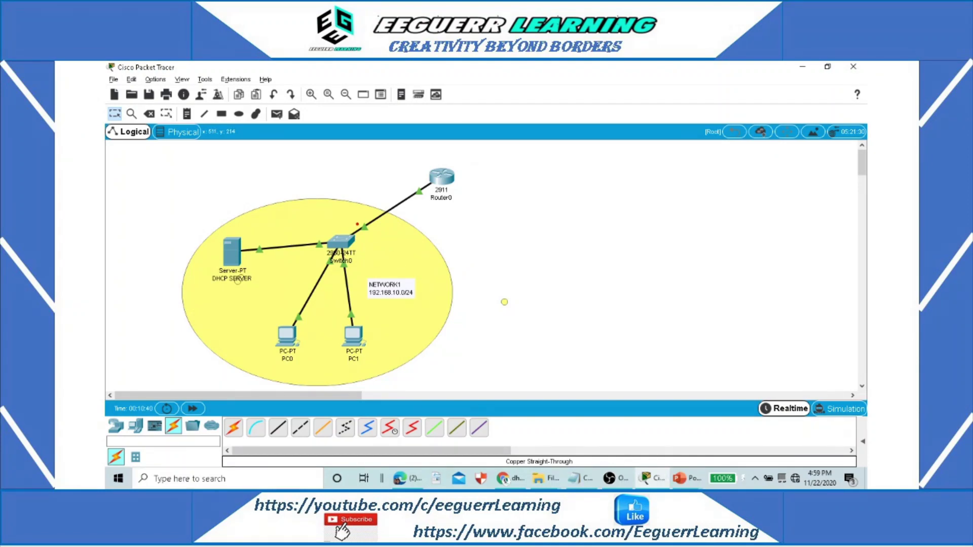
left_click_drag(358, 220, 360, 204)
mouse_move(405, 183)
left_mouse_down()
mouse_move(412, 190)
mouse_move(432, 178)
left_mouse_up()
left_click_drag(366, 234, 421, 201)
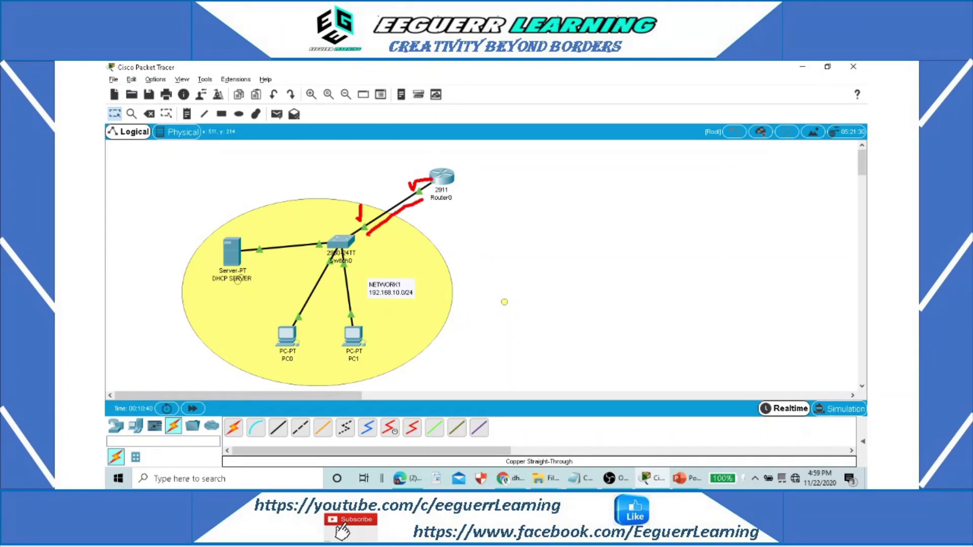
left_click_drag(464, 185, 482, 180)
mouse_move(360, 245)
left_mouse_down()
mouse_move(381, 241)
mouse_move(267, 237)
left_mouse_up()
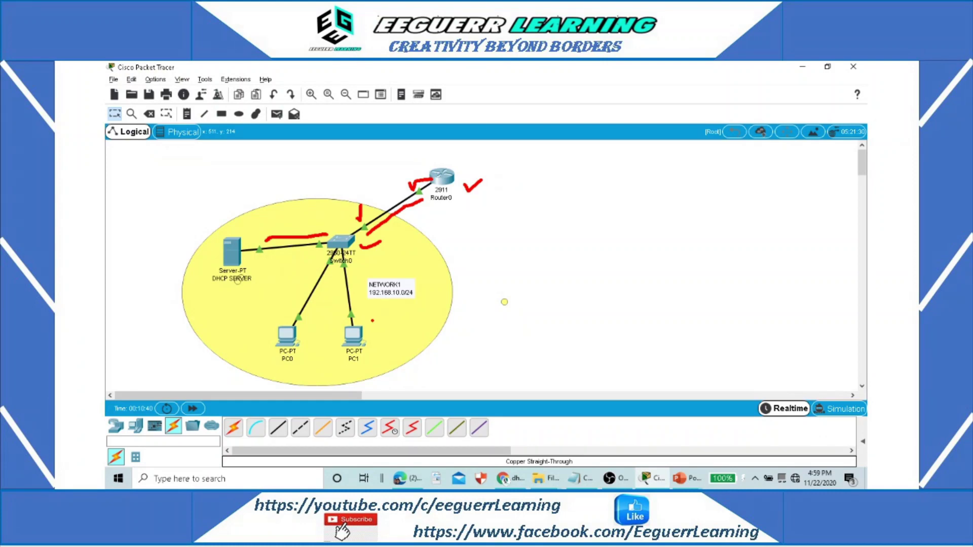
mouse_move(372, 320)
left_mouse_down()
mouse_move(283, 327)
mouse_move(299, 360)
mouse_move(375, 328)
mouse_move(337, 319)
left_mouse_up()
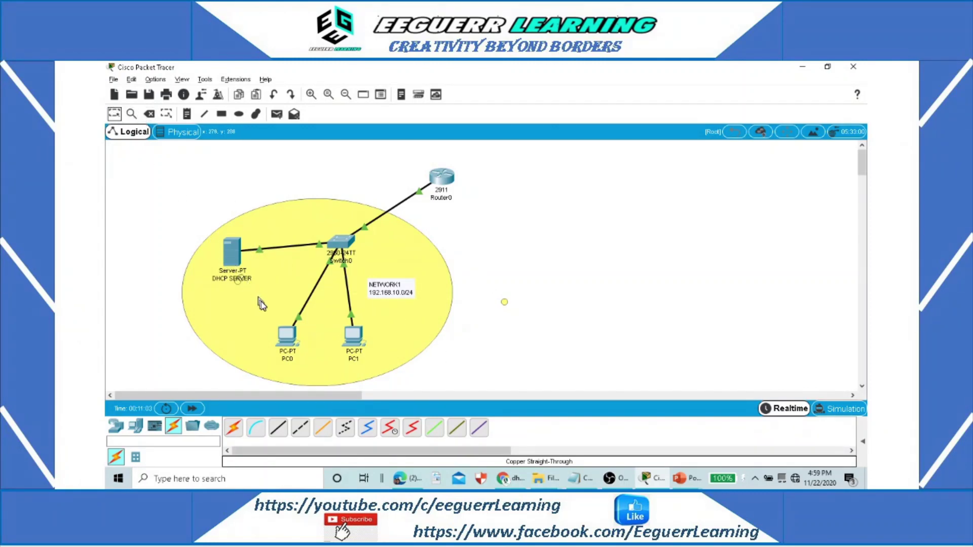
Step: Give the DHCP server the static IP address 192.168.10.254 with subnet mask 255.255.255.0
left_click(232, 253)
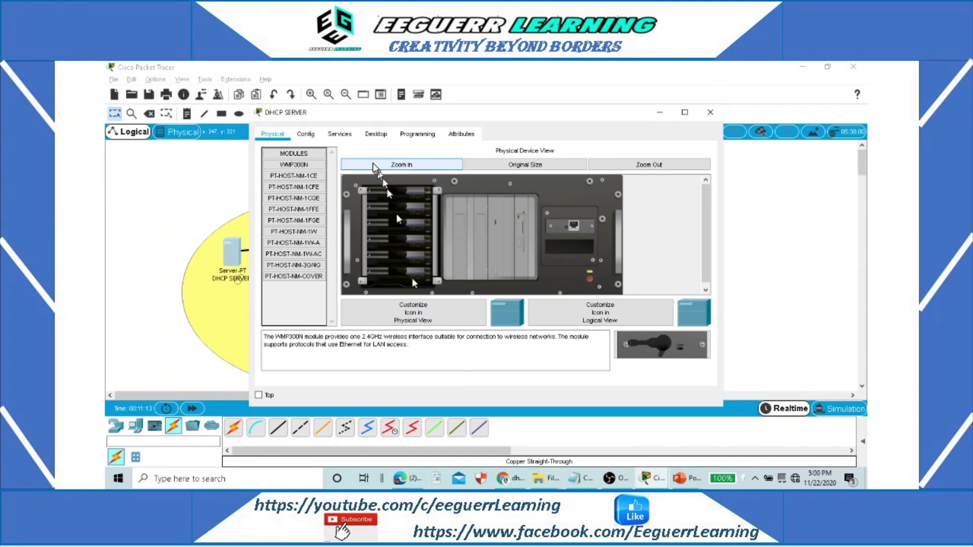
left_click(375, 134)
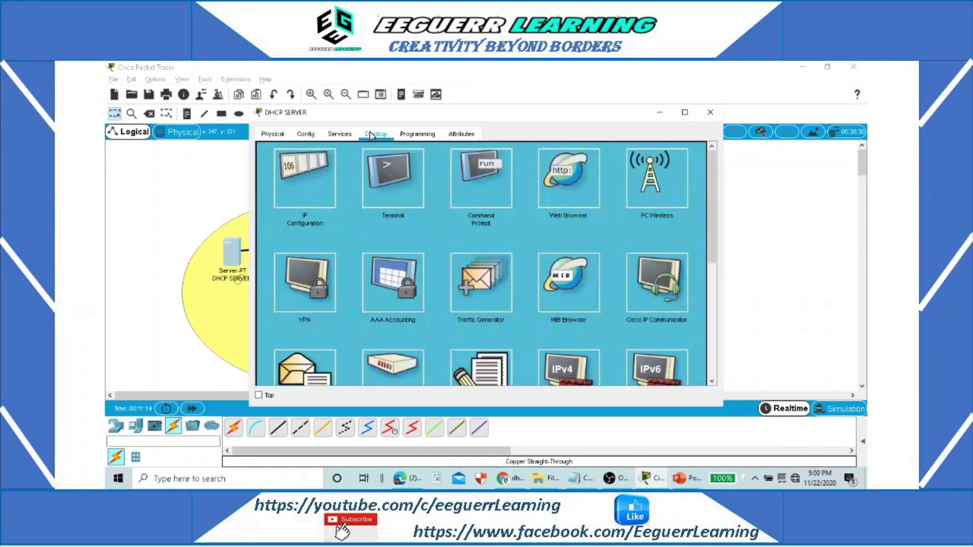
left_click(305, 176)
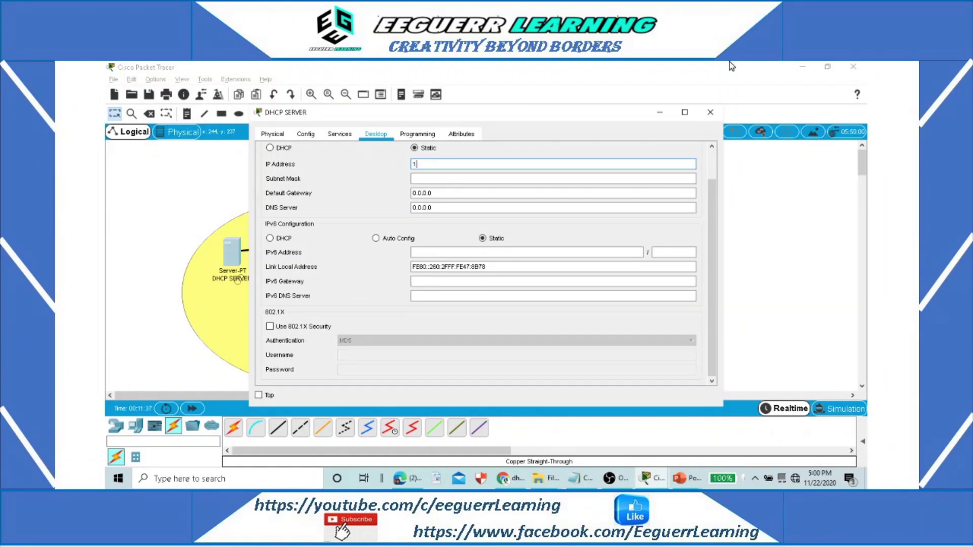
type("2.168.10.254")
left_click(516, 178)
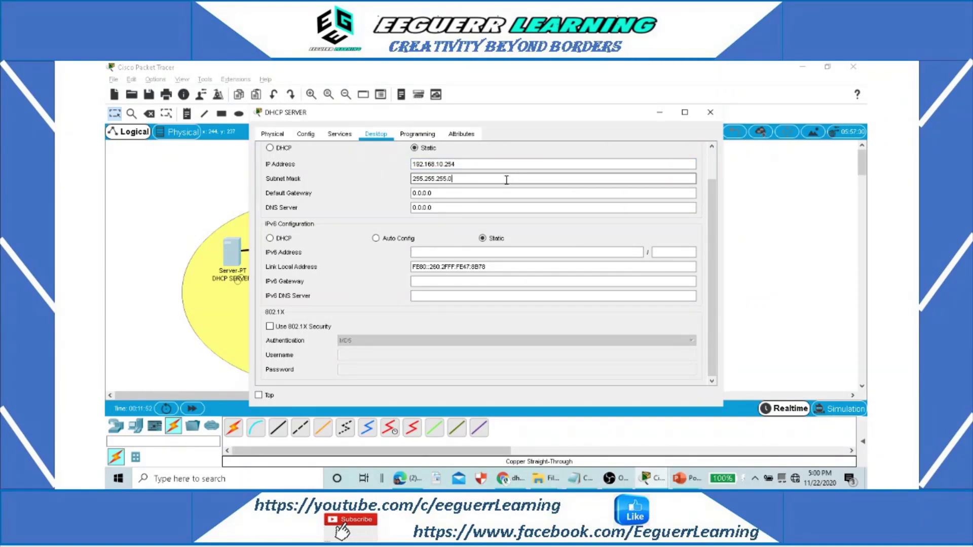
left_click(482, 238)
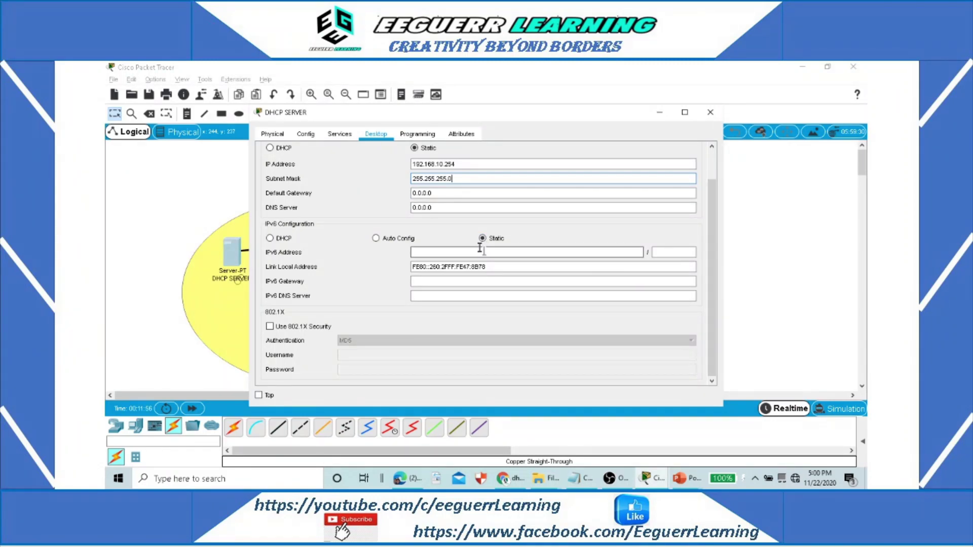
Step: Set the DHCP server's own default gateway to 192.168.10.1, leave its DNS server at 0.0.0.0, and close its window
left_click(458, 193)
left_click_drag(458, 193, 409, 193)
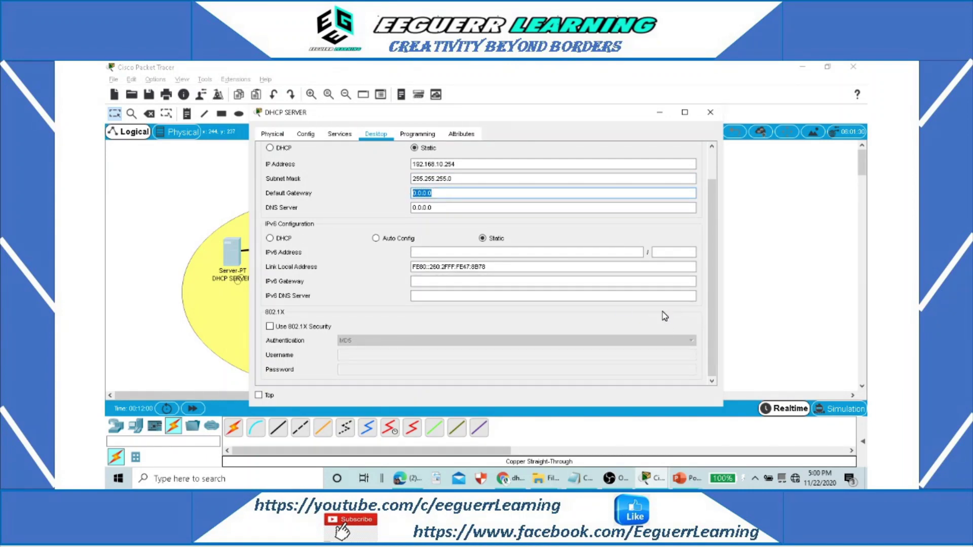
type("192.168.10.1")
left_click(467, 209)
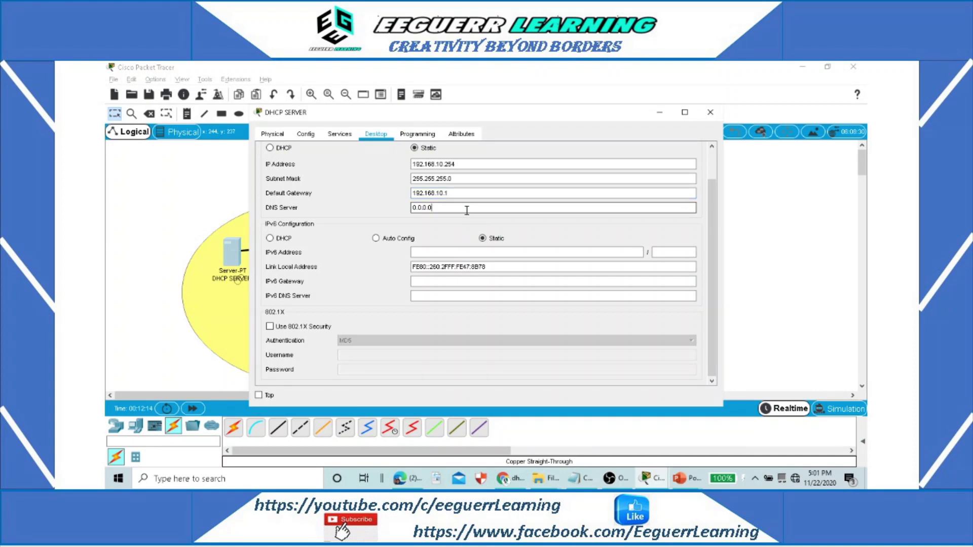
left_click_drag(432, 209, 411, 208)
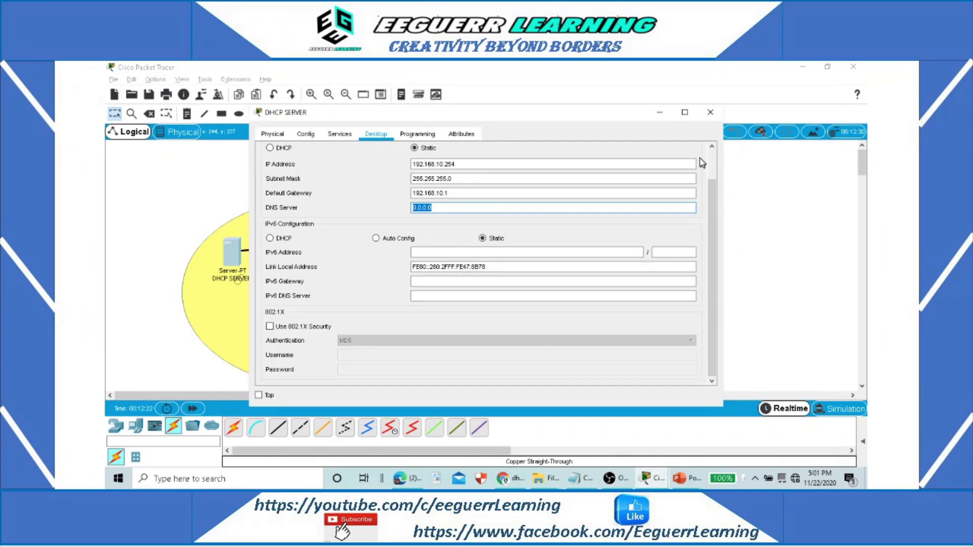
left_click(709, 117)
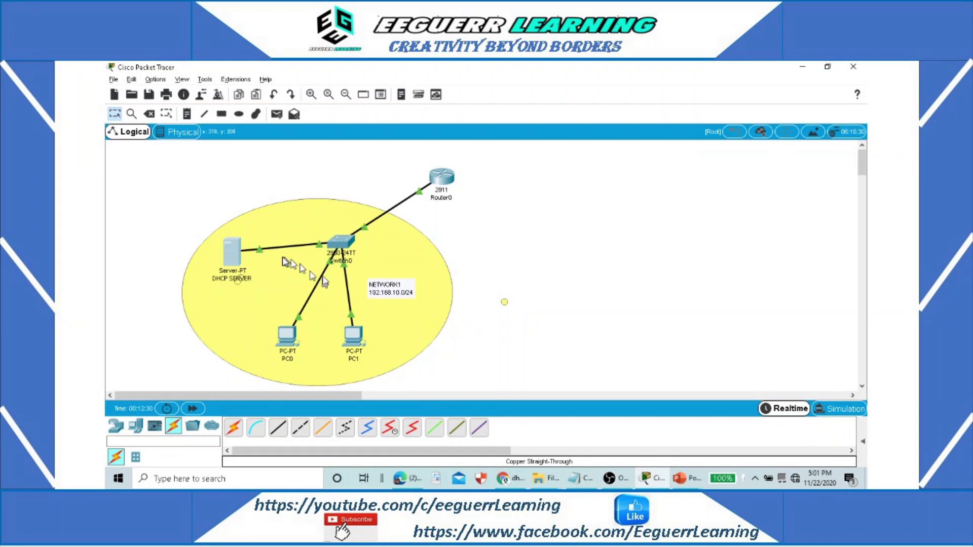
Step: Reopen the DHCP server, check its IP configuration, and turn on its DHCP service for FastEthernet0
left_click(234, 254)
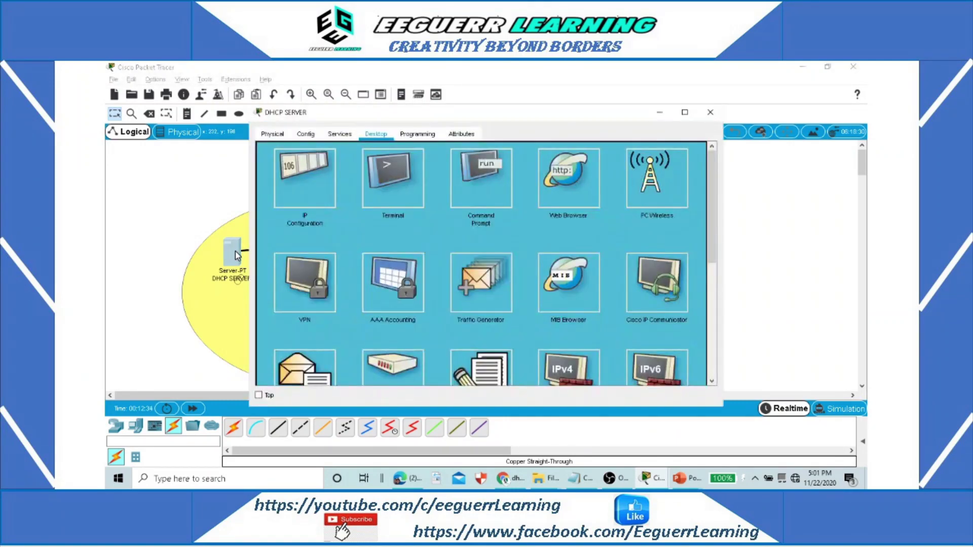
left_click(312, 174)
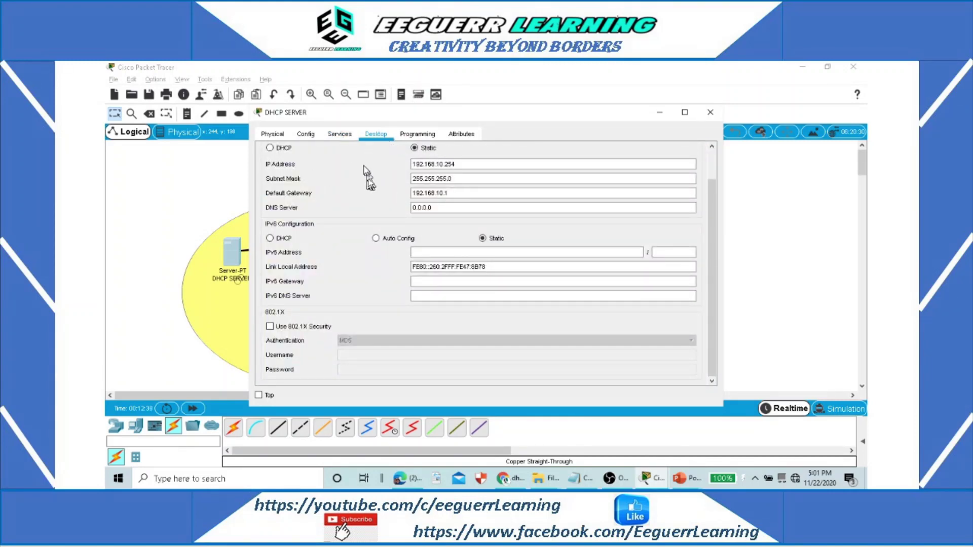
left_click(340, 135)
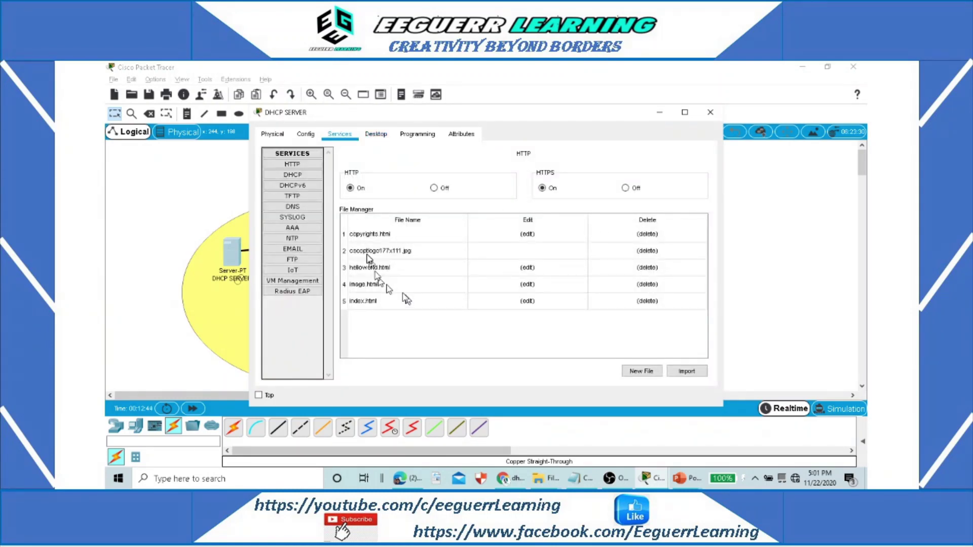
left_click(296, 175)
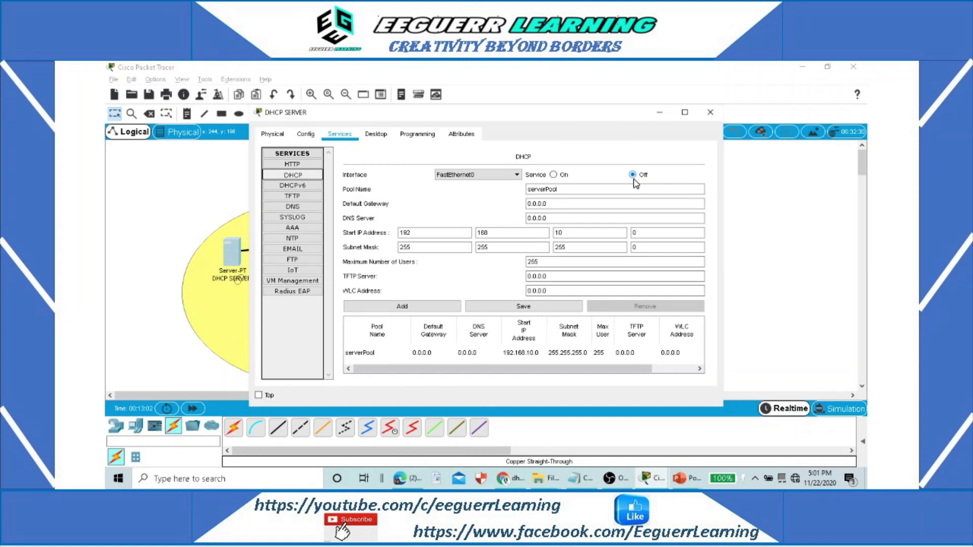
left_click(554, 175)
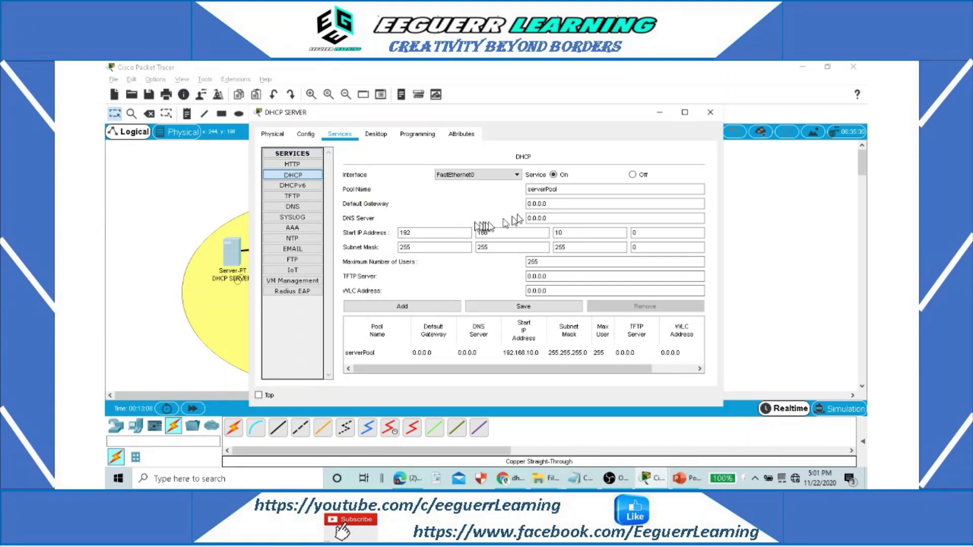
Step: Set the default gateway of the DHCP pool serverPool to 192.168.10.1
left_click(527, 204)
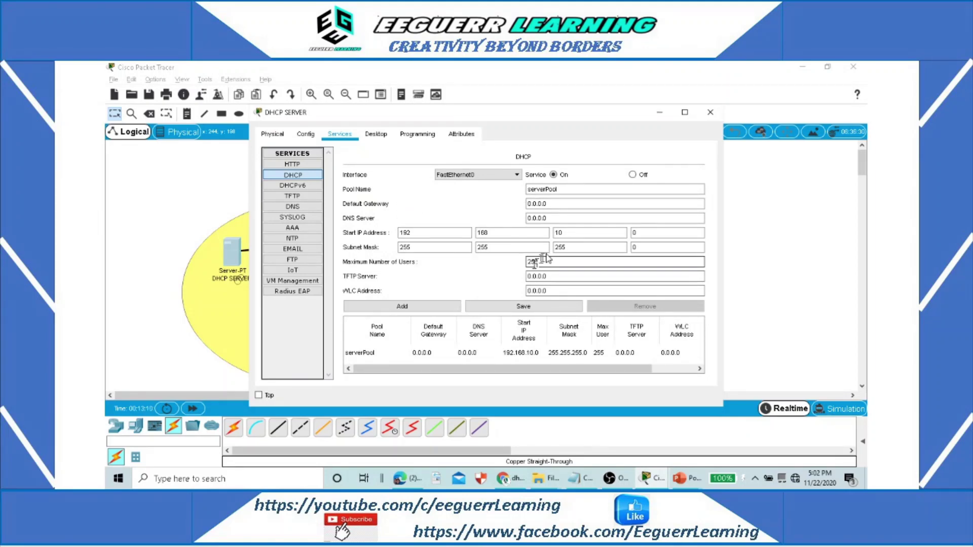
left_click(436, 353)
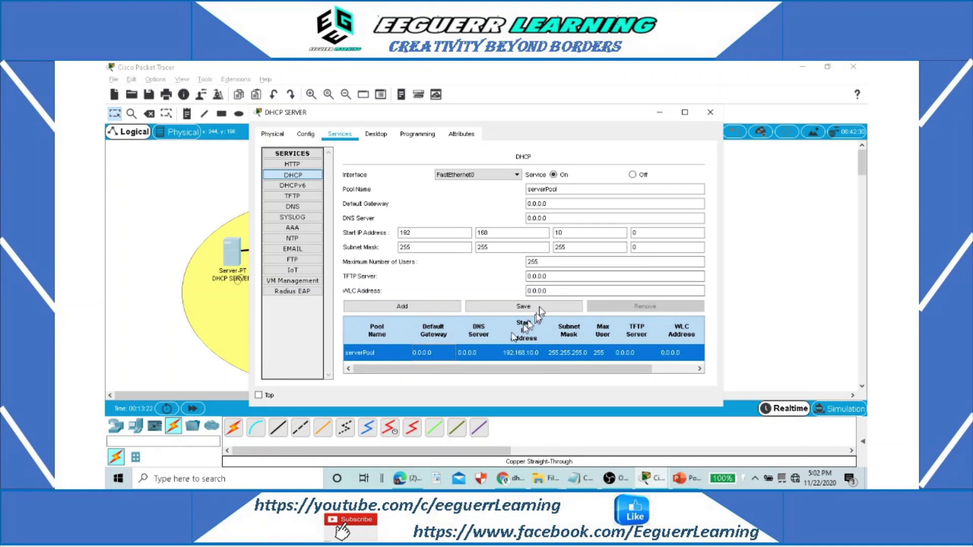
left_click(558, 204)
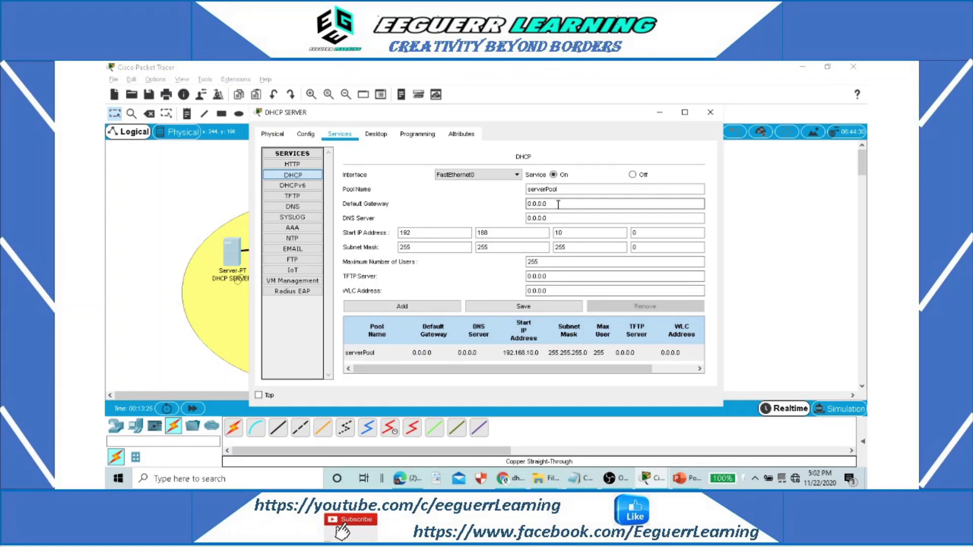
key("BackSpace")
key("BackSpace")
key("BackSpace")
key("BackSpace")
key("BackSpace")
type("192.168.10.1")
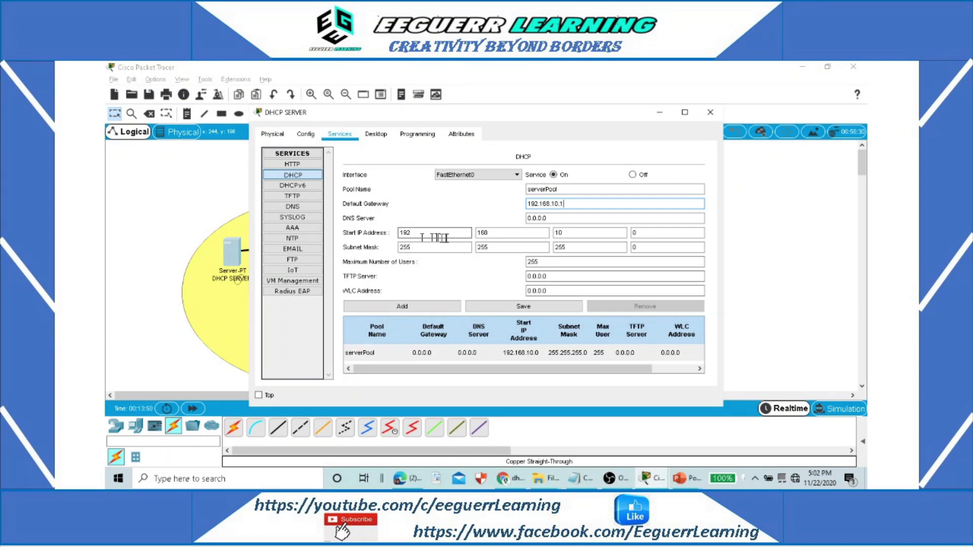
Step: Set the DHCP pool's start IP address to 192.168.10.20 and its maximum number of users to 100
left_click(639, 233)
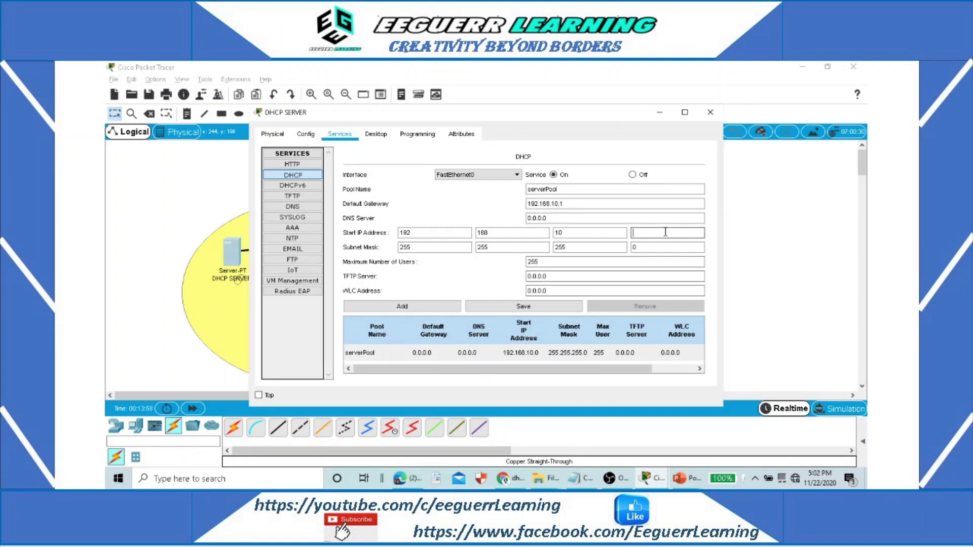
type("20")
double_click(546, 262)
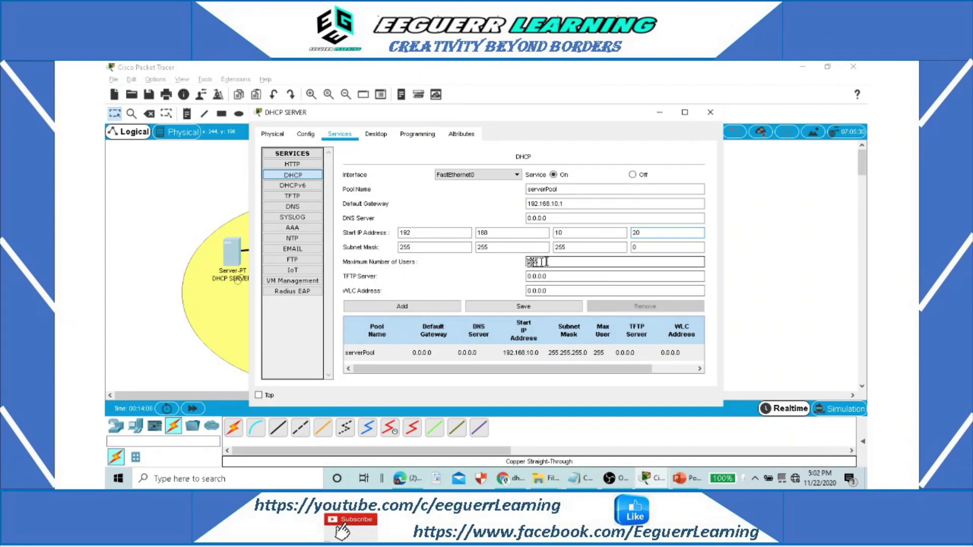
left_click(546, 262)
key("BackSpace")
key("BackSpace")
key("BackSpace")
left_click(557, 263)
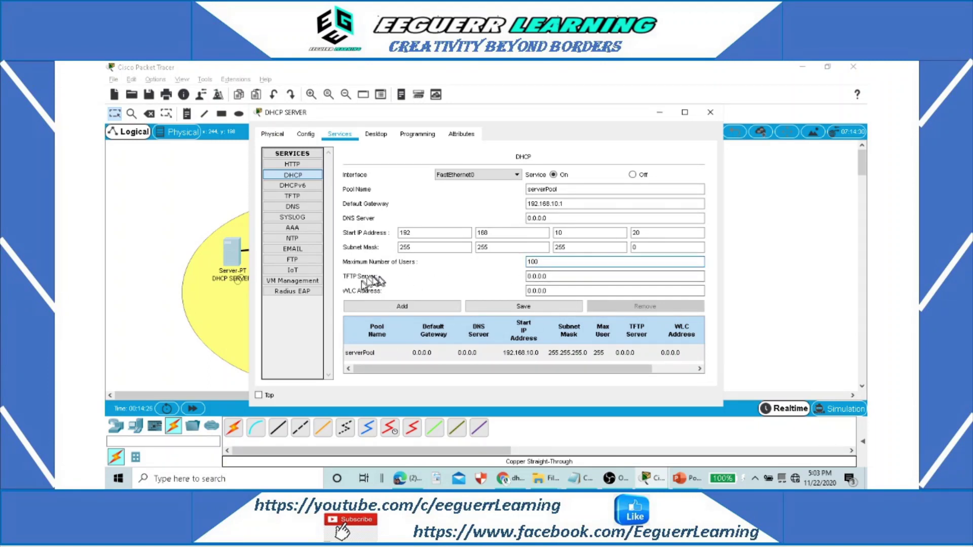
Step: Keep the TFTP server and WLC address at 0.0.0.0 and save the settings to the DHCP pool serverPool
left_click(561, 276)
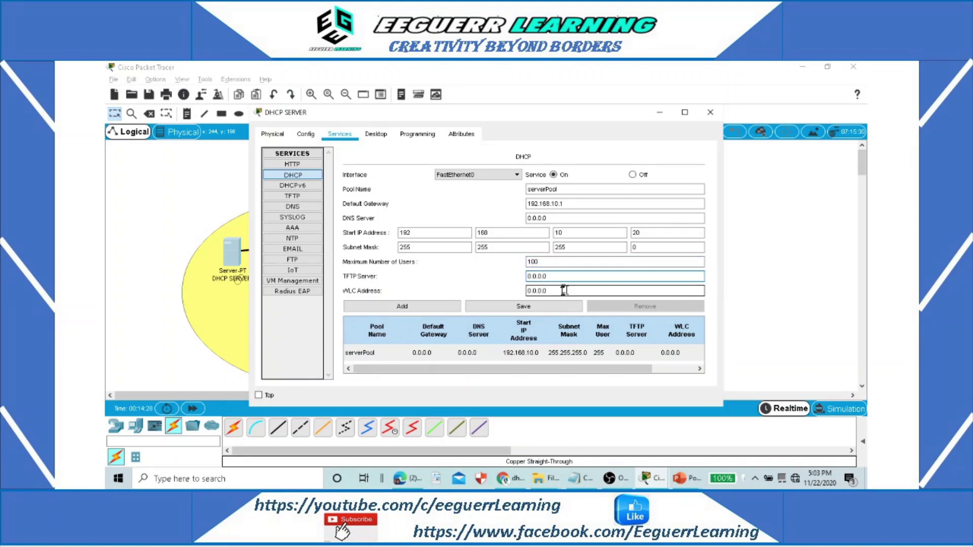
left_click(562, 293)
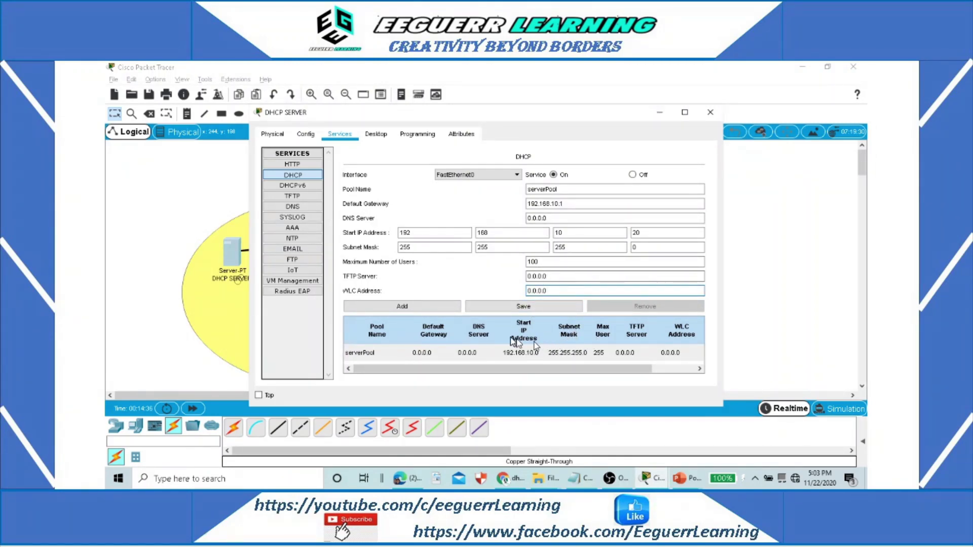
double_click(551, 189)
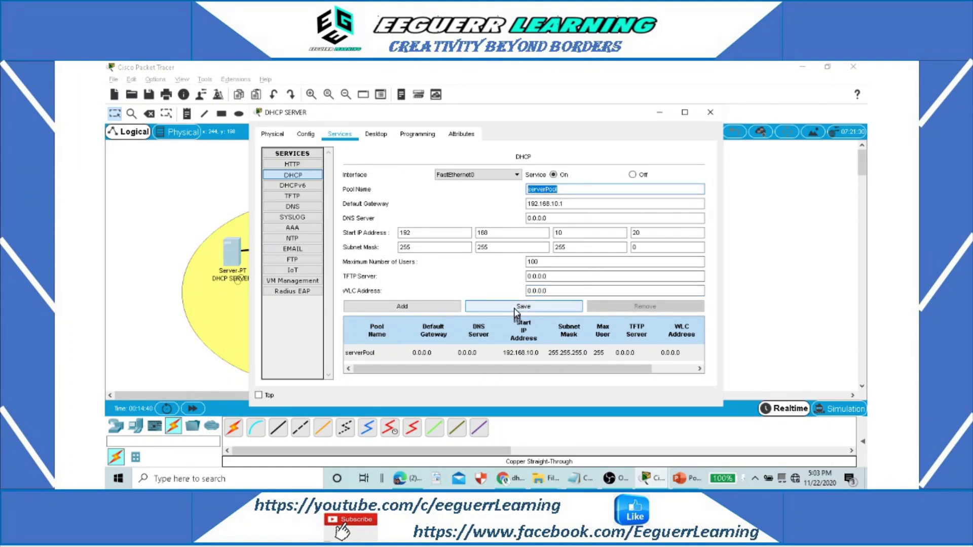
left_click(575, 189)
left_click_drag(575, 189, 527, 189)
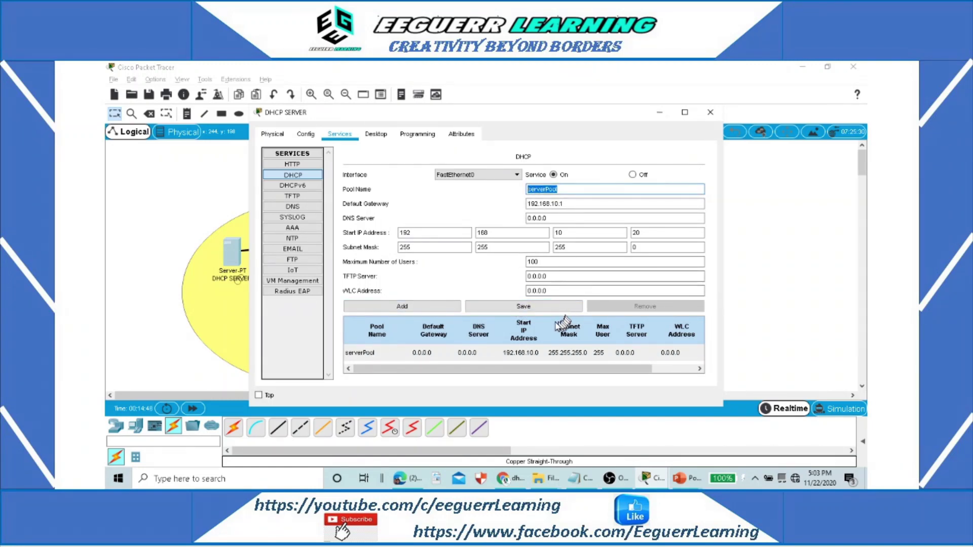
left_click(523, 306)
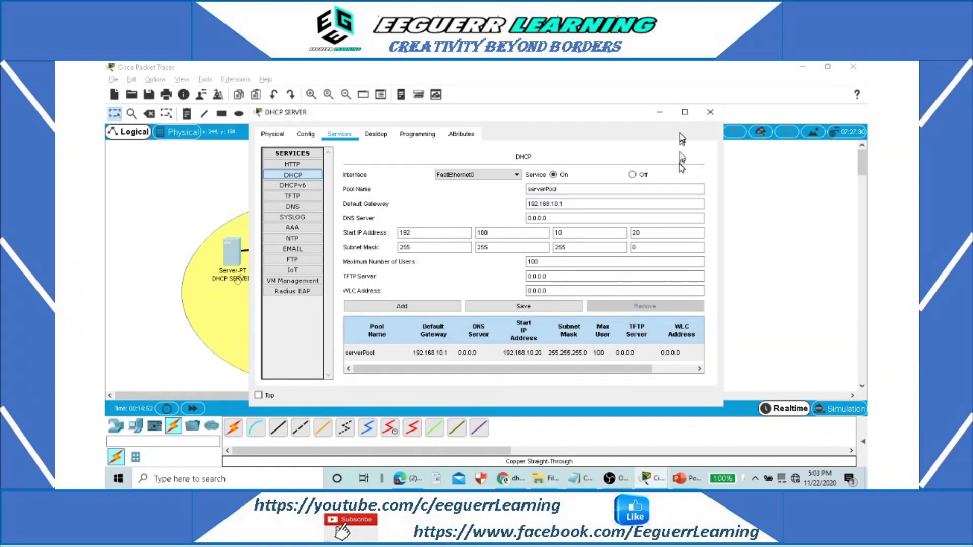
Step: Enlarge the DHCP server's window, review the saved serverPool entry's gateway, start address, subnet mask and user limit, and close the window
left_click(686, 113)
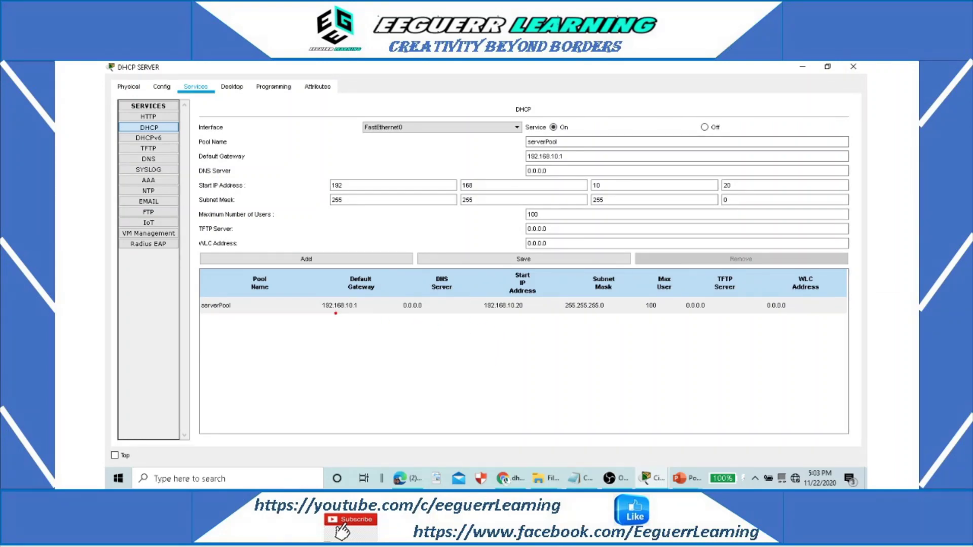
left_click_drag(335, 313, 363, 313)
left_click_drag(486, 314, 530, 314)
left_click_drag(515, 309, 659, 316)
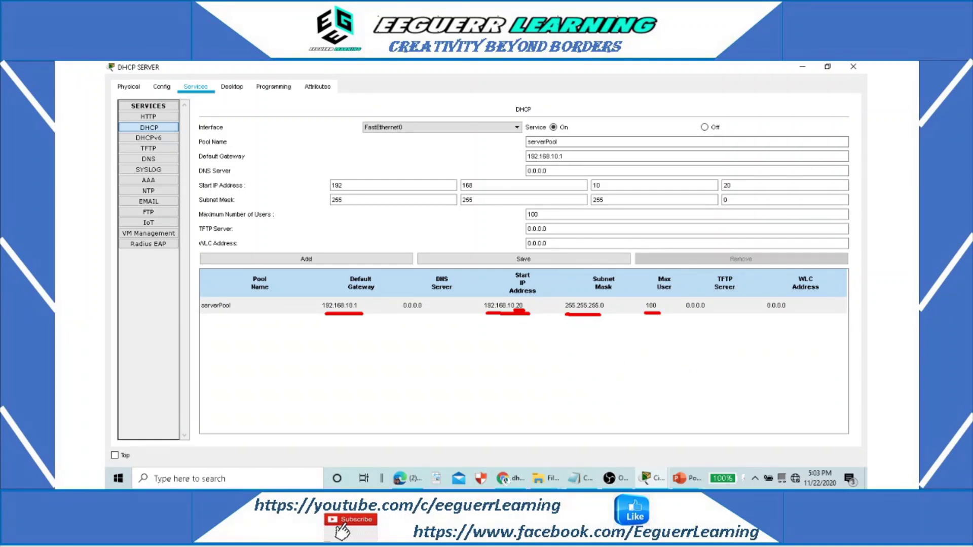
left_click(507, 306)
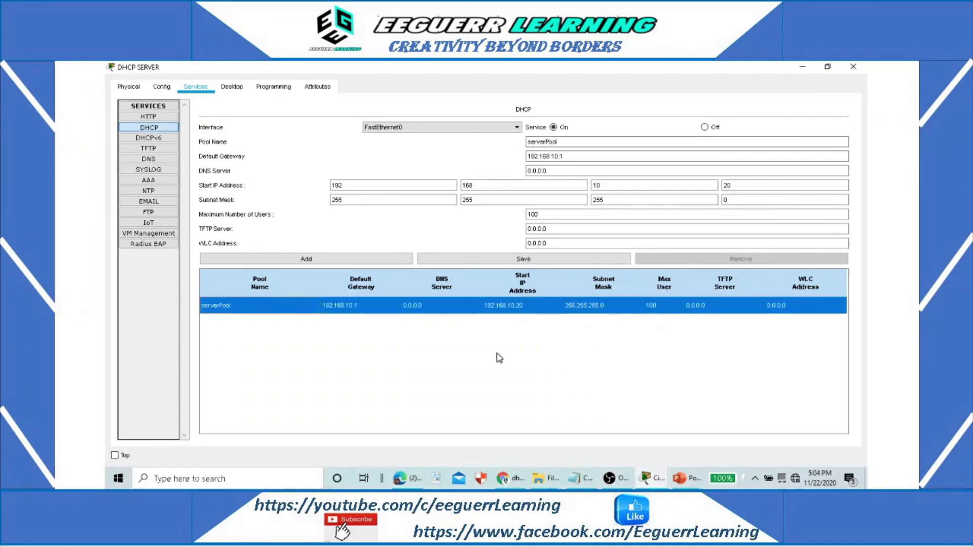
left_click(863, 67)
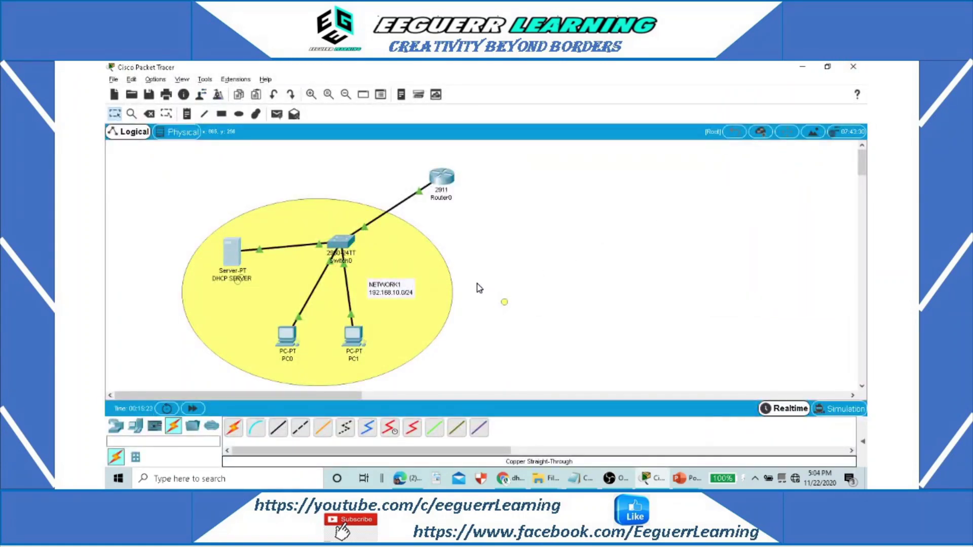
Step: Switch PC0's IPv4 configuration from static to DHCP so it requests an address, and close its window
left_click(287, 341)
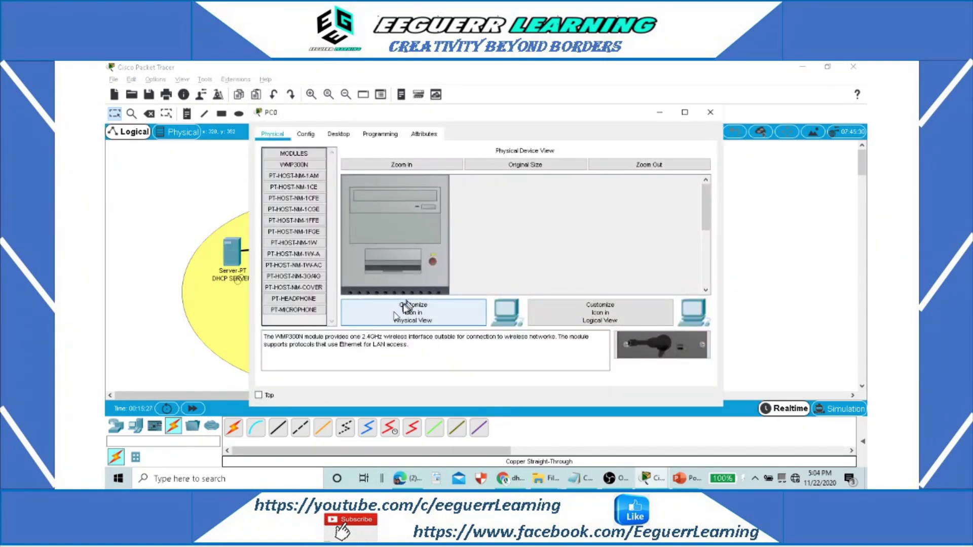
left_click(337, 135)
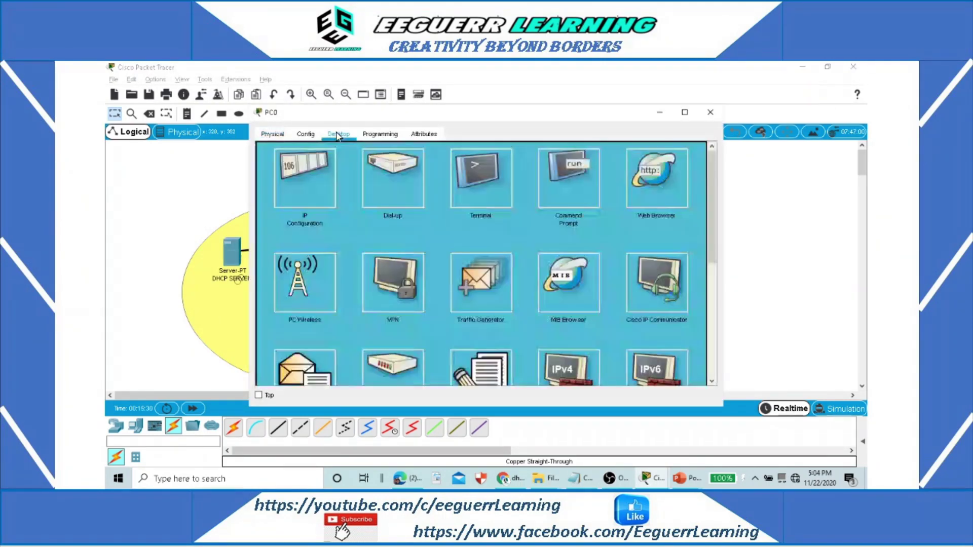
left_click(302, 176)
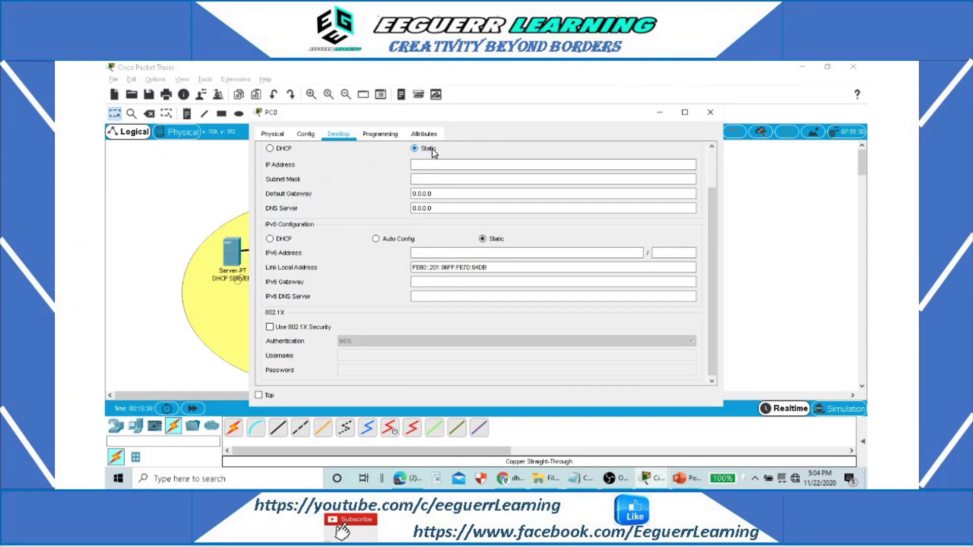
left_click(439, 164)
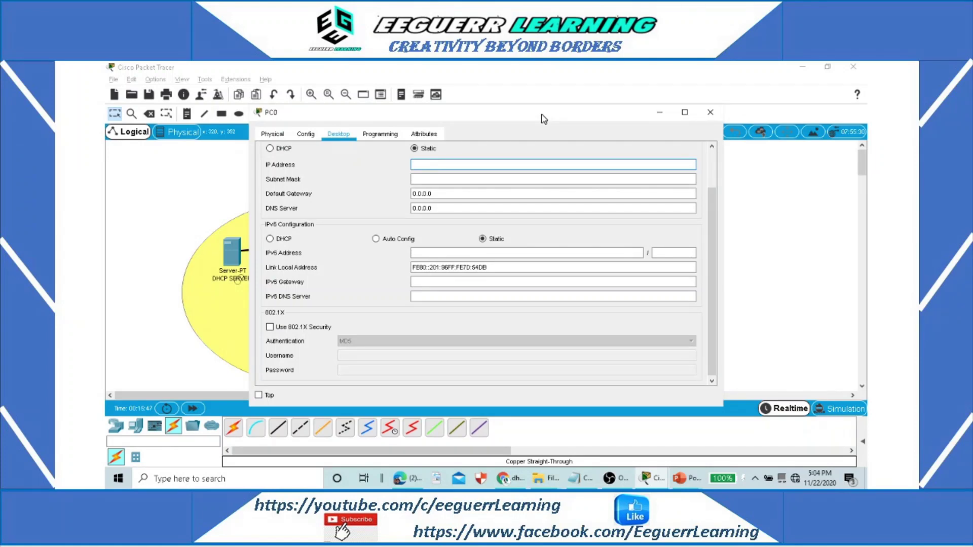
type("192.")
left_click(269, 149)
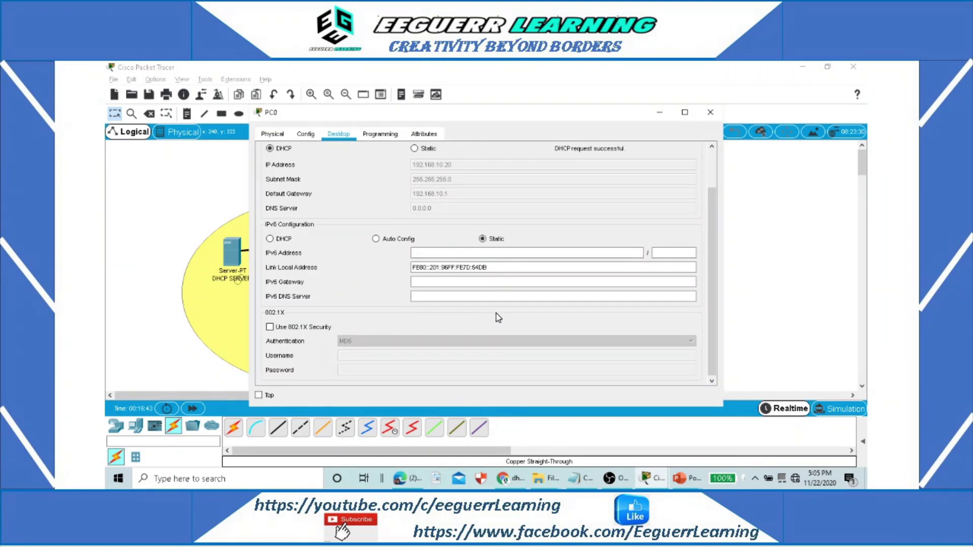
left_click(654, 282)
left_click(710, 113)
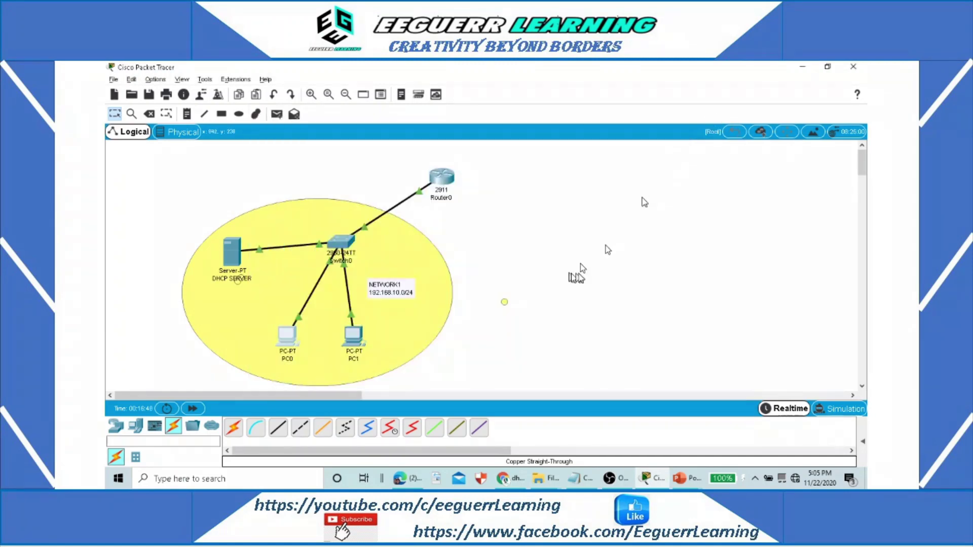
Step: Switch PC1's IPv4 configuration from static to DHCP, check the address it receives, and close its window
left_click(354, 337)
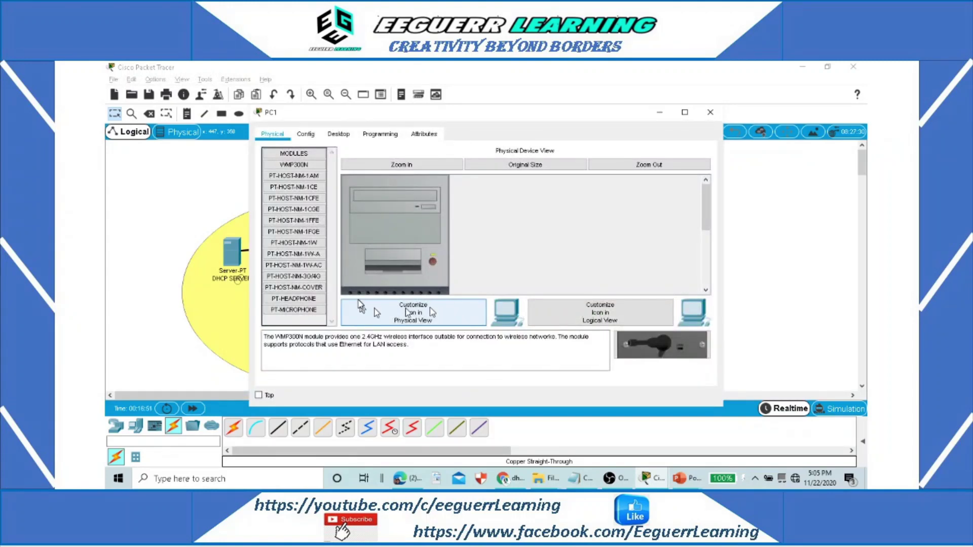
left_click(339, 134)
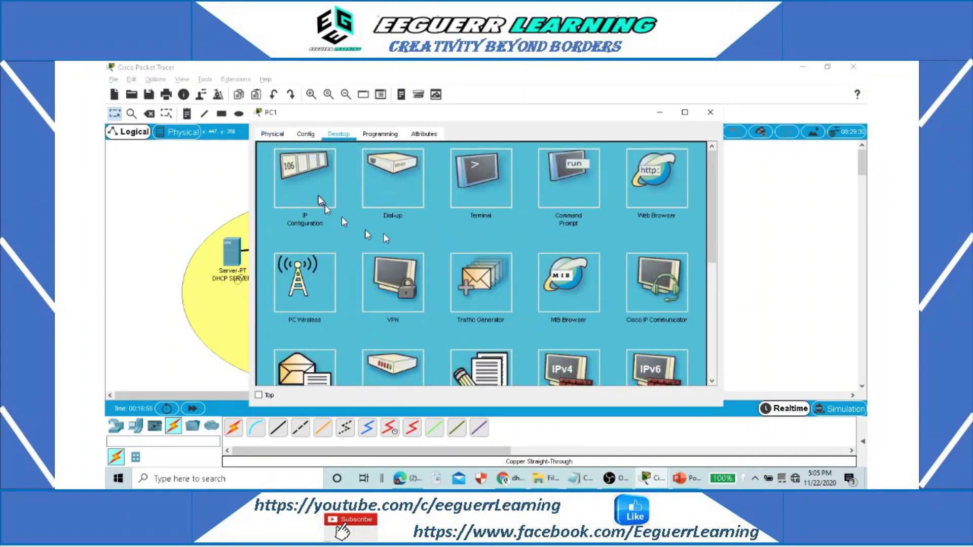
left_click(309, 190)
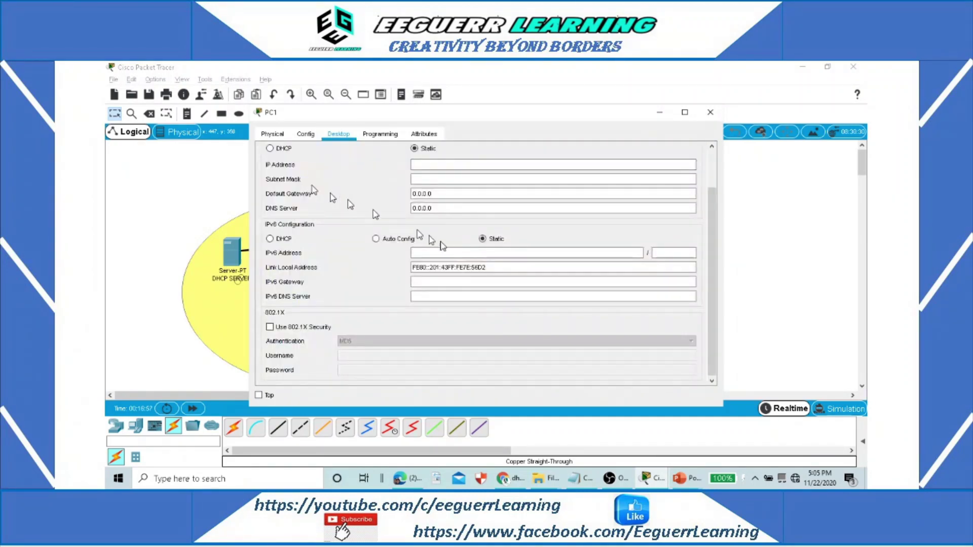
left_click(436, 164)
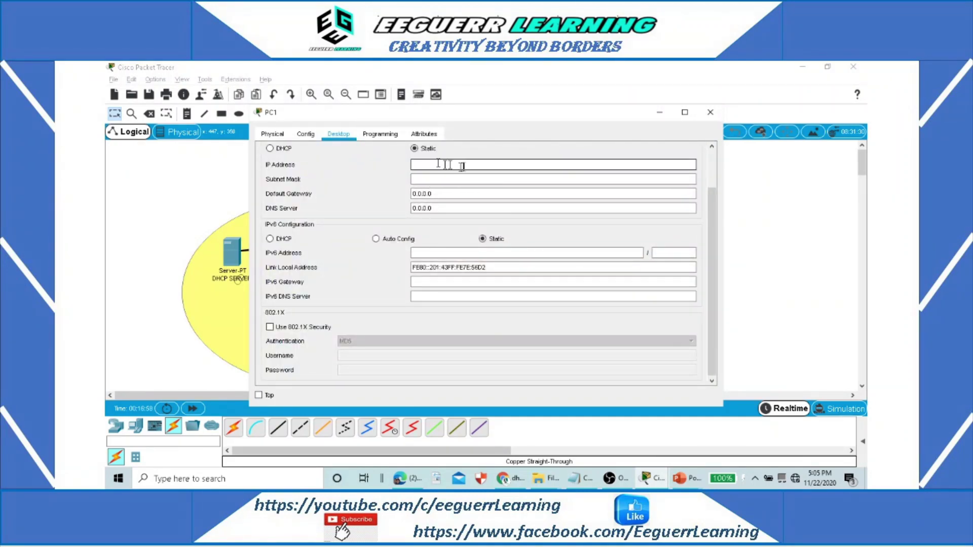
left_click(430, 165)
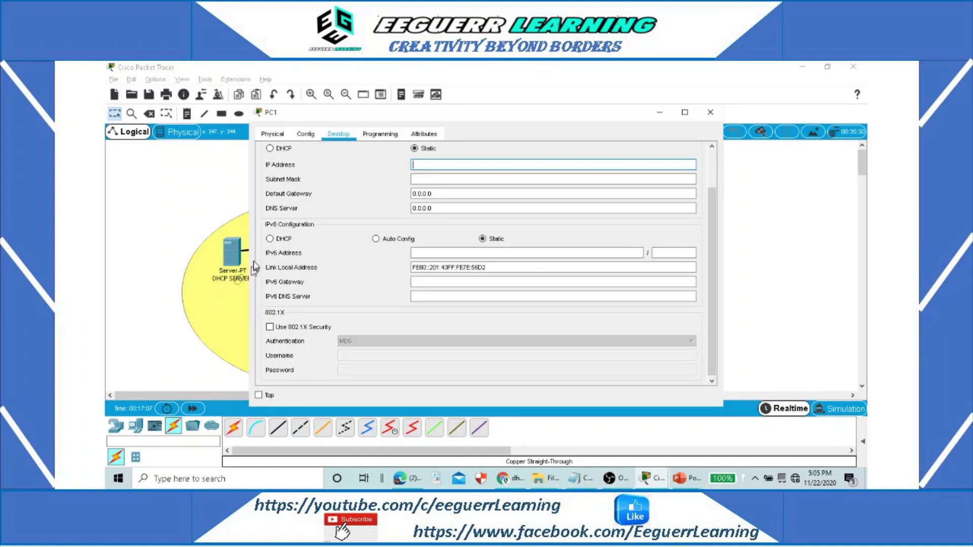
left_click(438, 164)
left_click(270, 148)
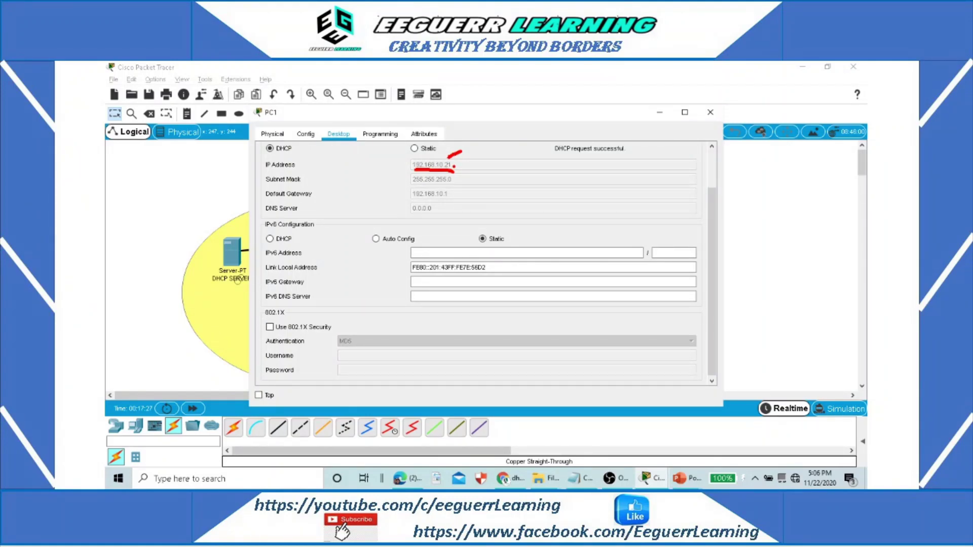
left_click_drag(451, 167, 458, 162)
key("Escape")
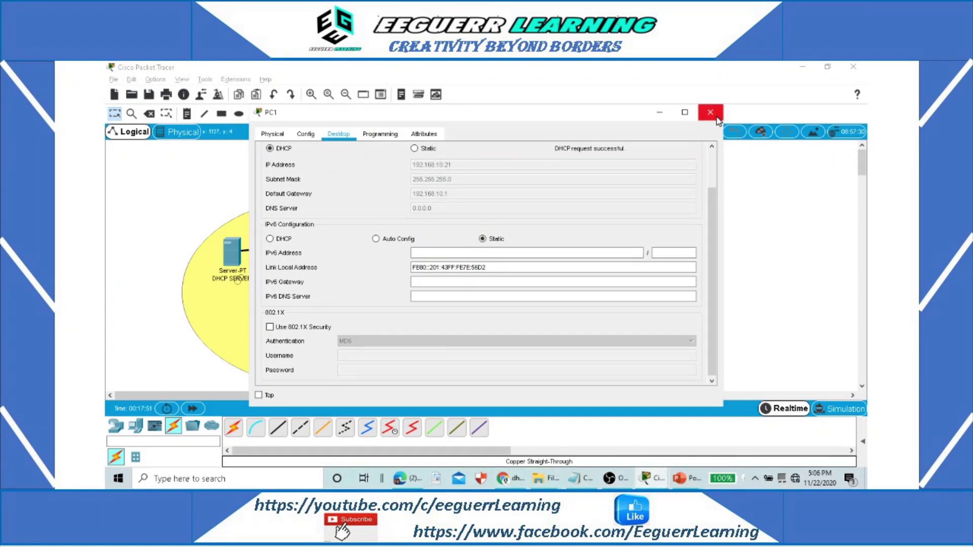
left_click(710, 112)
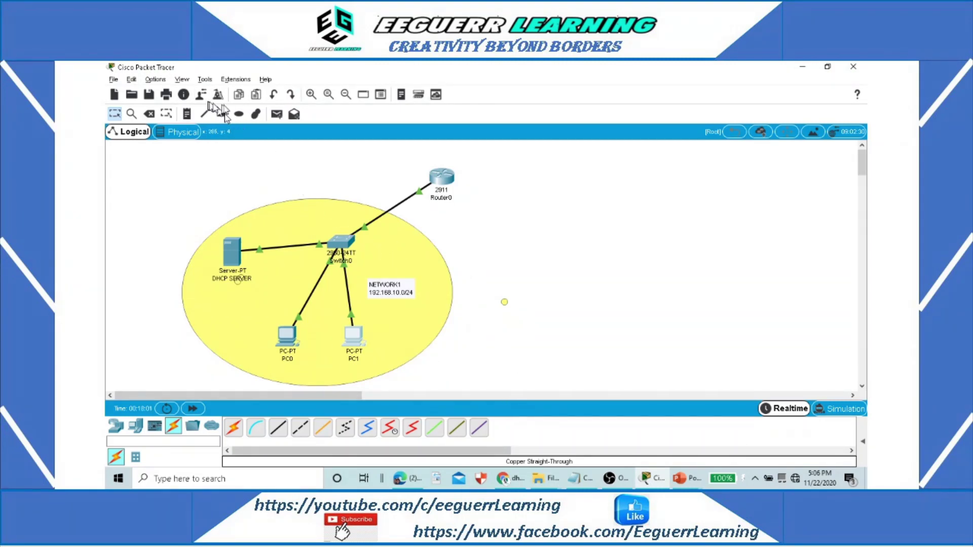
Step: Send a simple PDU from PC1 to the DHCP server and show the PDU list to check its status
left_click(279, 116)
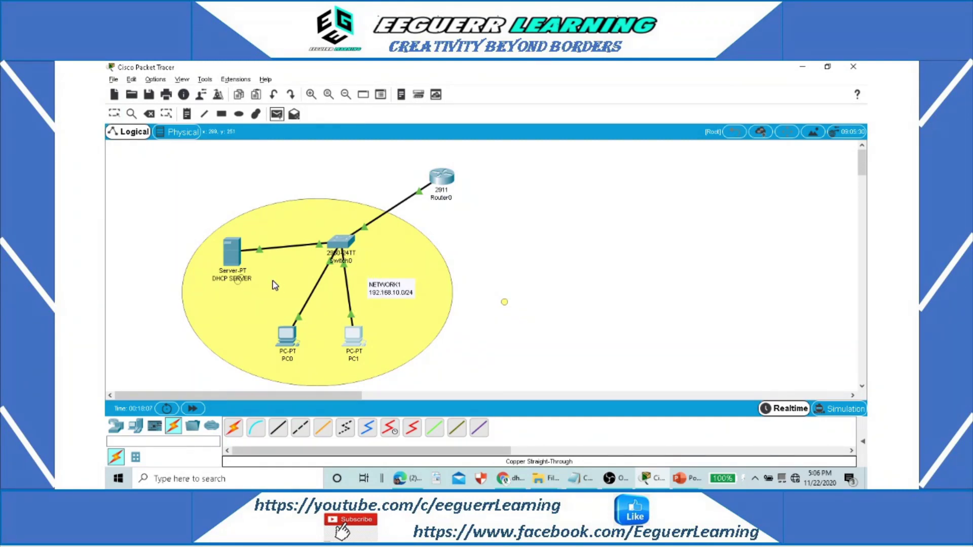
left_click(351, 339)
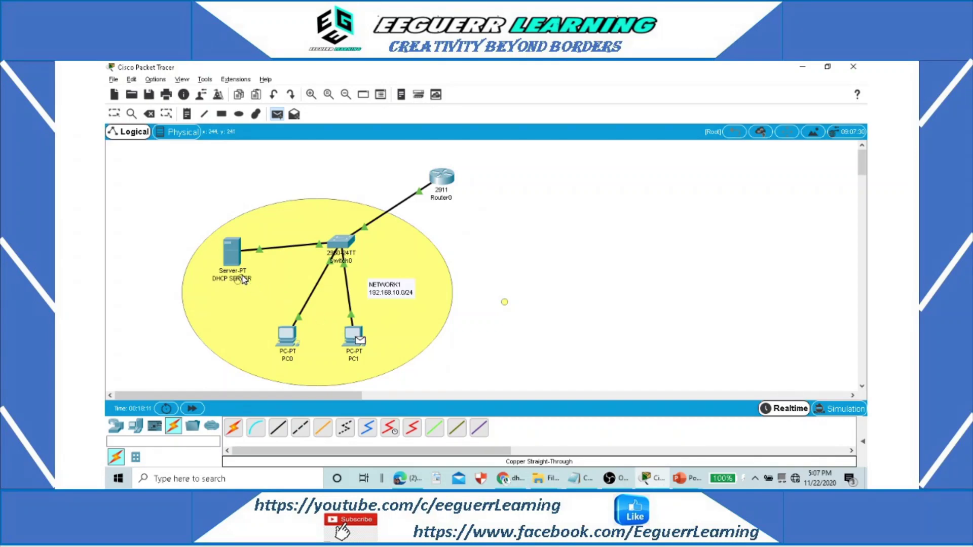
key("Escape")
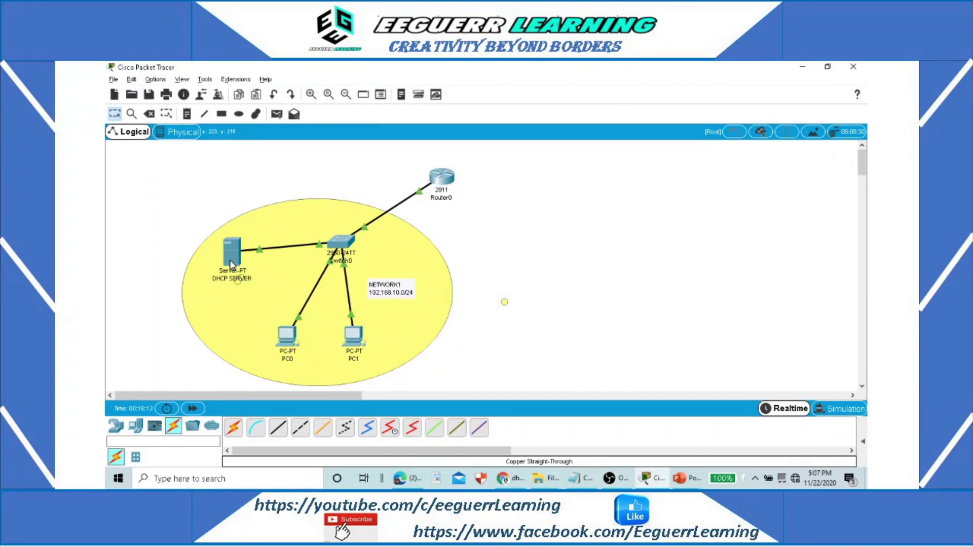
left_click(862, 442)
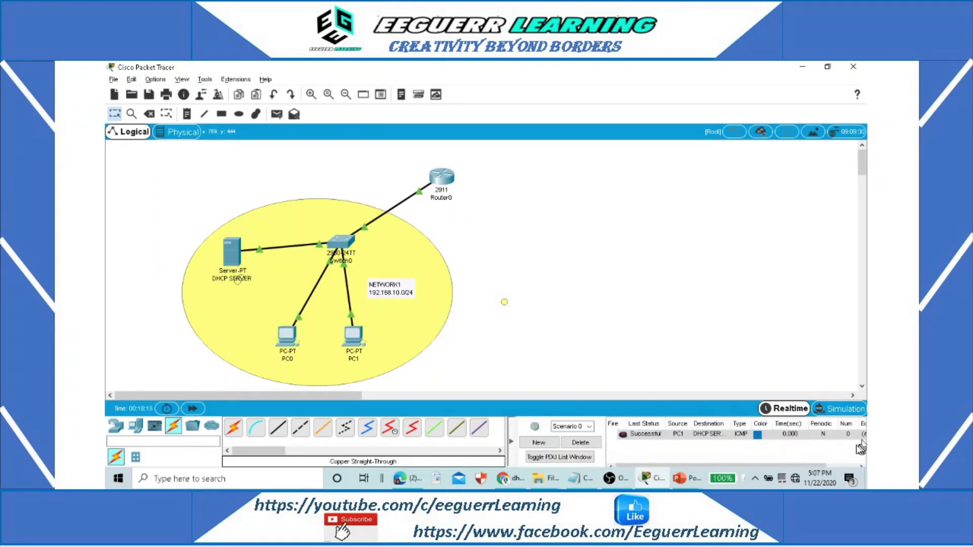
left_click(636, 439)
Step: Send one simple PDU from the DHCP server to PC0 and another from PC1 to PC0
left_click(276, 116)
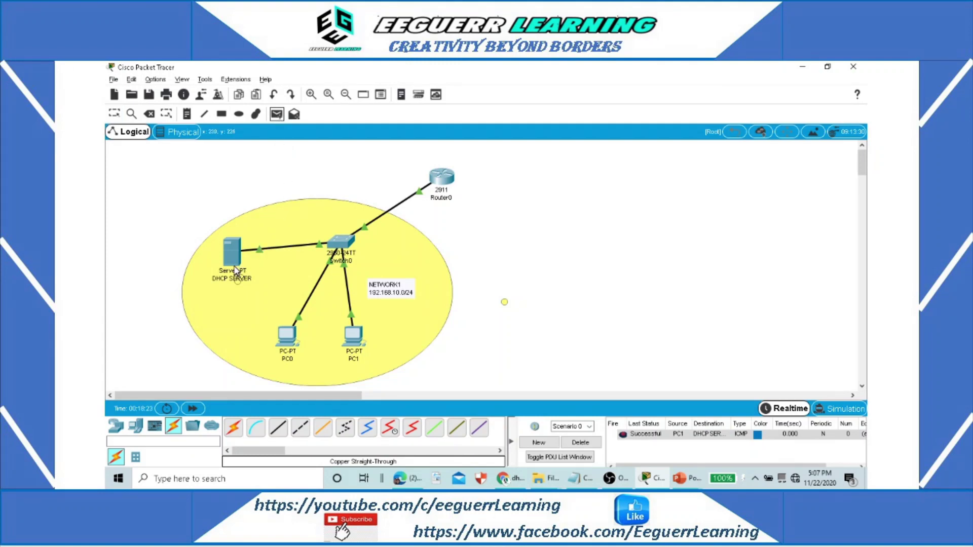
left_click(232, 264)
left_click(285, 340)
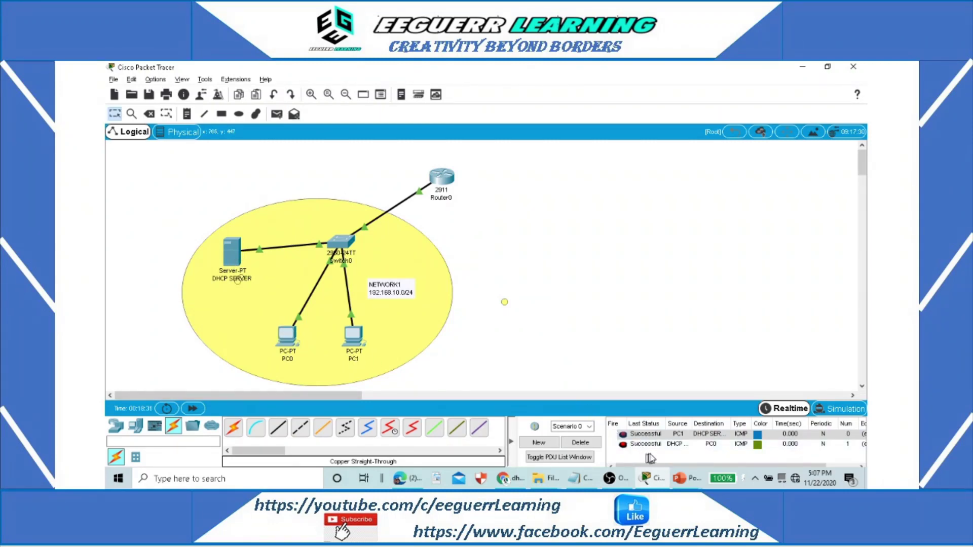
left_click(278, 114)
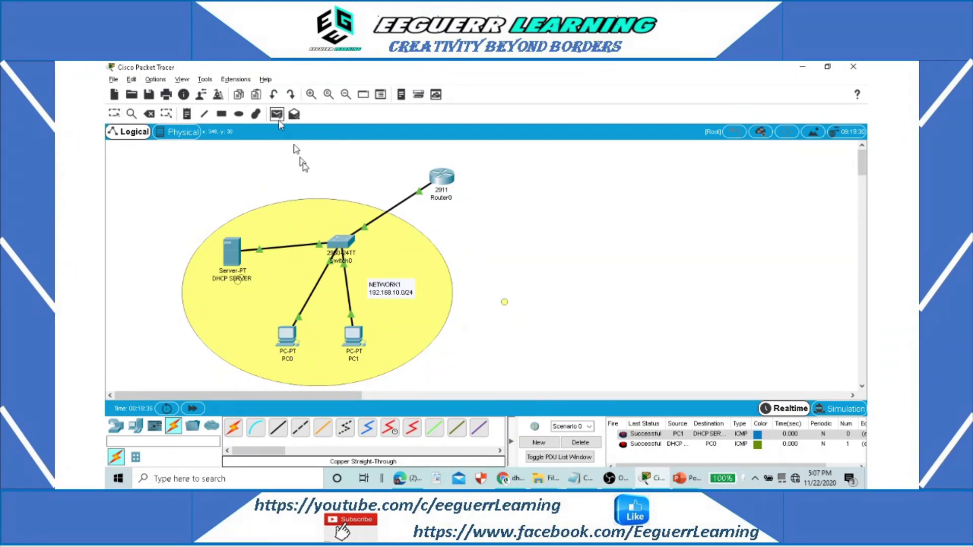
left_click(353, 342)
left_click(288, 342)
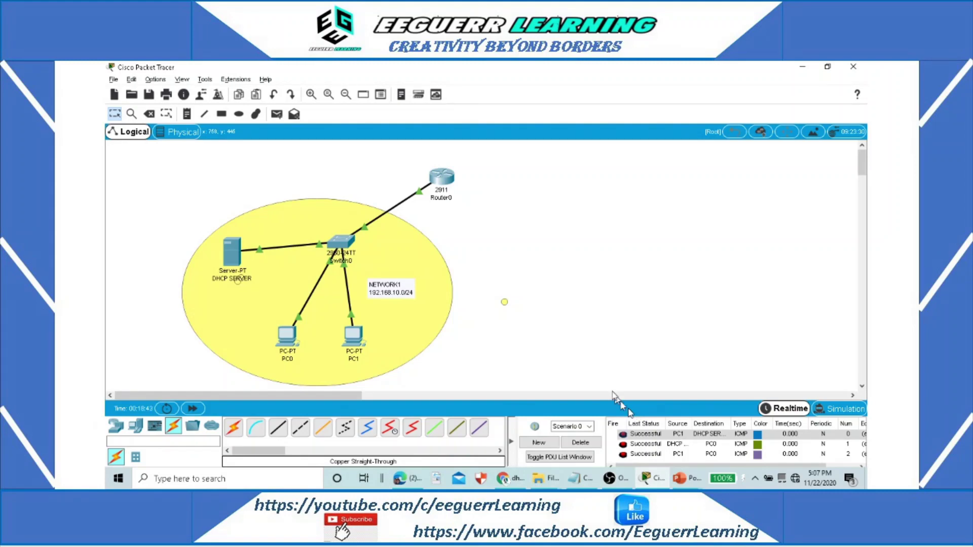
Step: Send a simple PDU from the DHCP server to Router0 and check its status in the PDU list
left_click(276, 114)
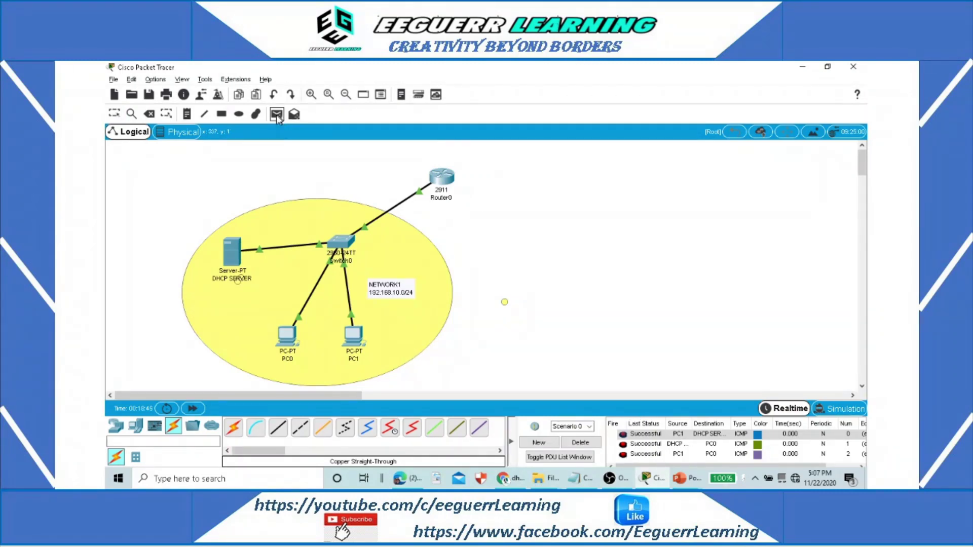
left_click(236, 254)
left_click(434, 189)
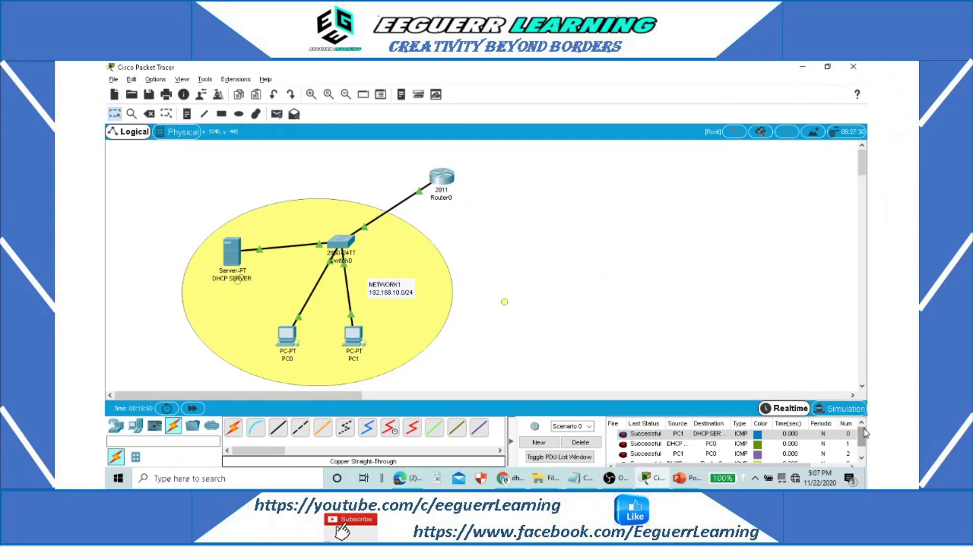
scroll(864, 433, "down", 1)
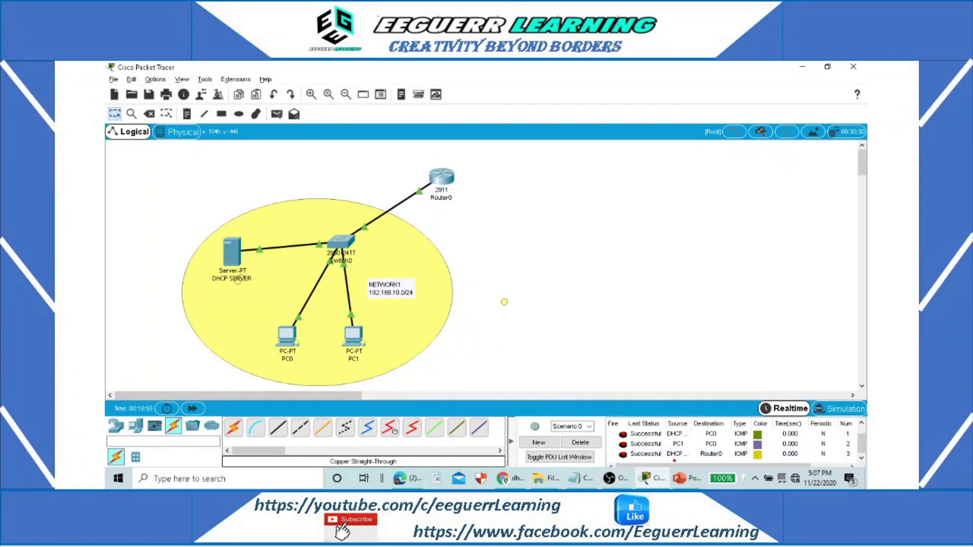
mouse_move(675, 460)
left_mouse_down()
mouse_move(723, 461)
mouse_move(686, 449)
mouse_move(717, 448)
left_mouse_up()
left_click(692, 459)
mouse_move(517, 254)
left_mouse_down()
mouse_move(433, 157)
mouse_move(252, 182)
mouse_move(188, 268)
mouse_move(242, 348)
mouse_move(371, 388)
mouse_move(504, 268)
mouse_move(515, 235)
left_mouse_up()
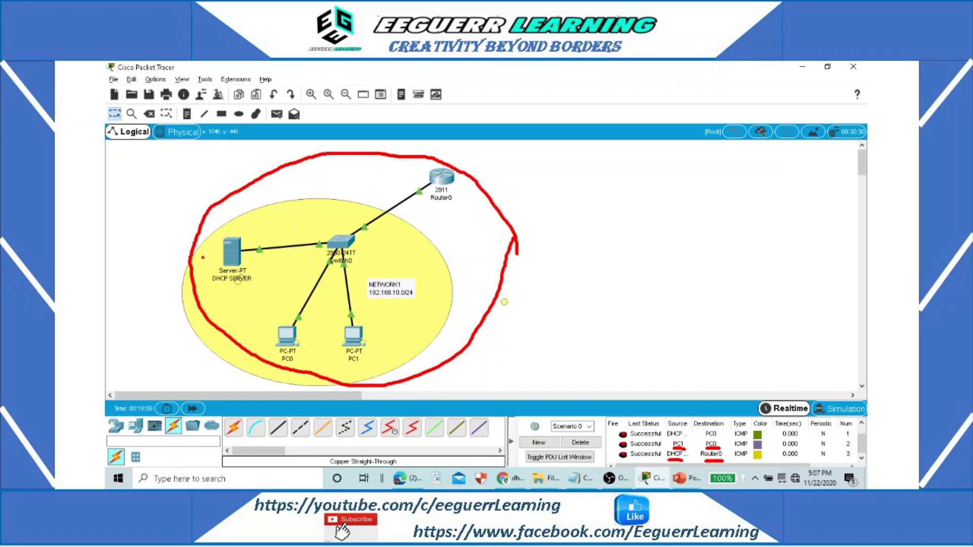
left_click_drag(197, 253, 229, 246)
left_click_drag(266, 318, 278, 313)
left_click_drag(366, 317, 391, 316)
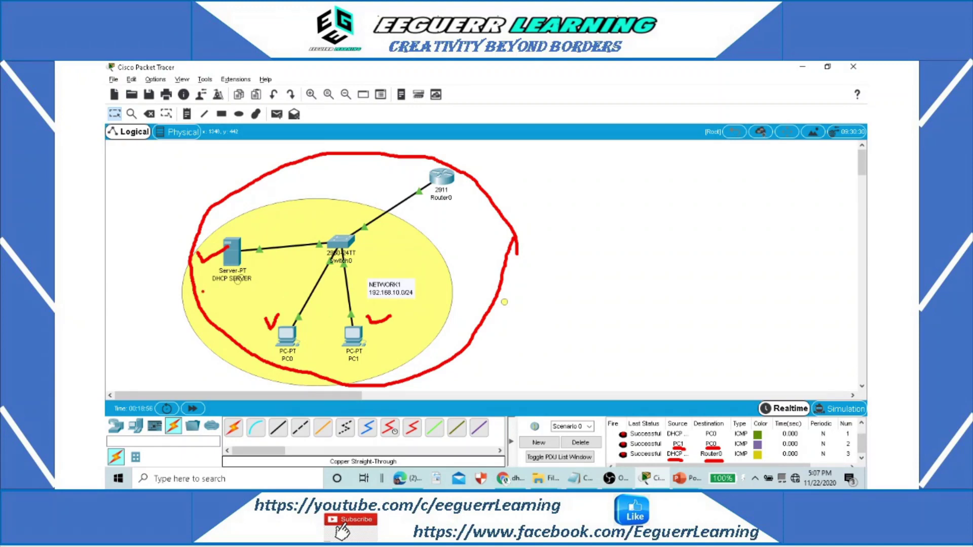
left_click_drag(215, 284, 259, 287)
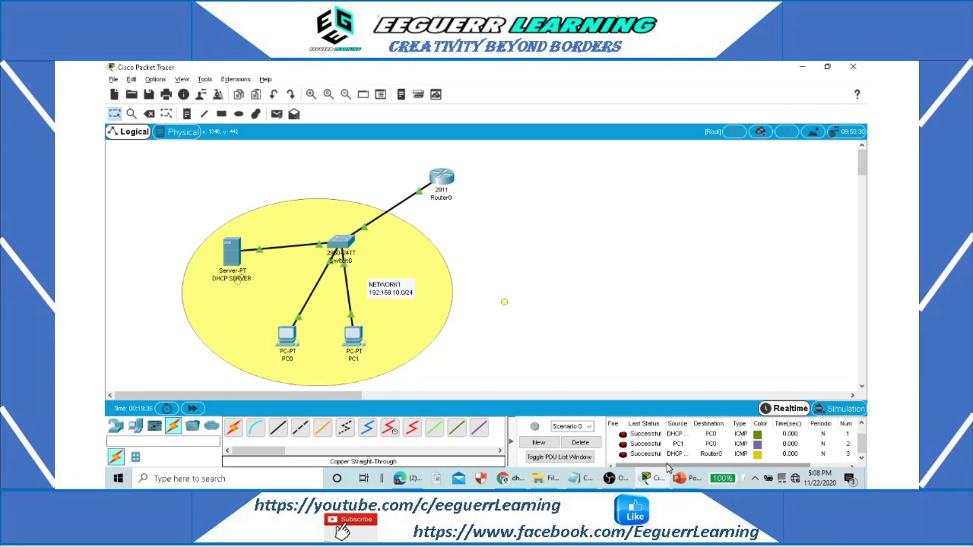
key("alt+Tab")
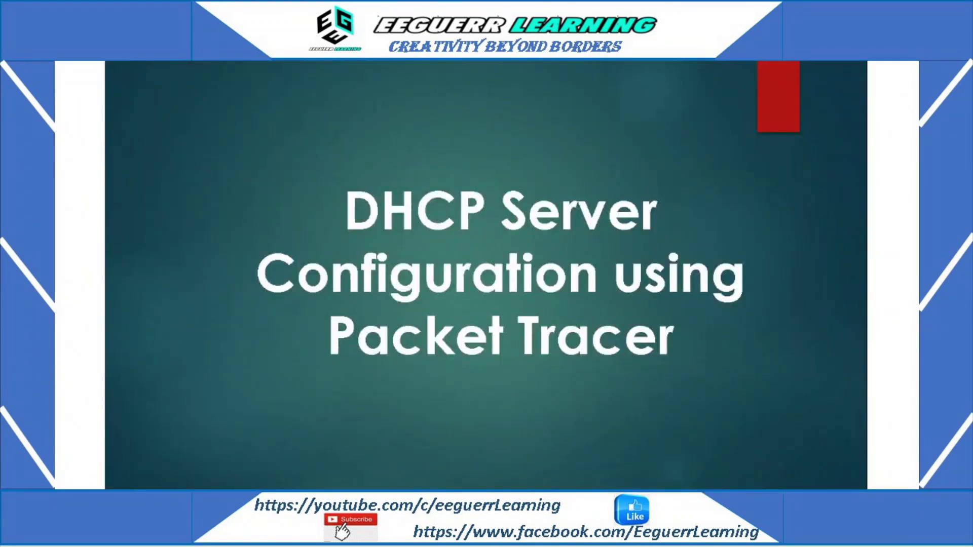
key("Right")
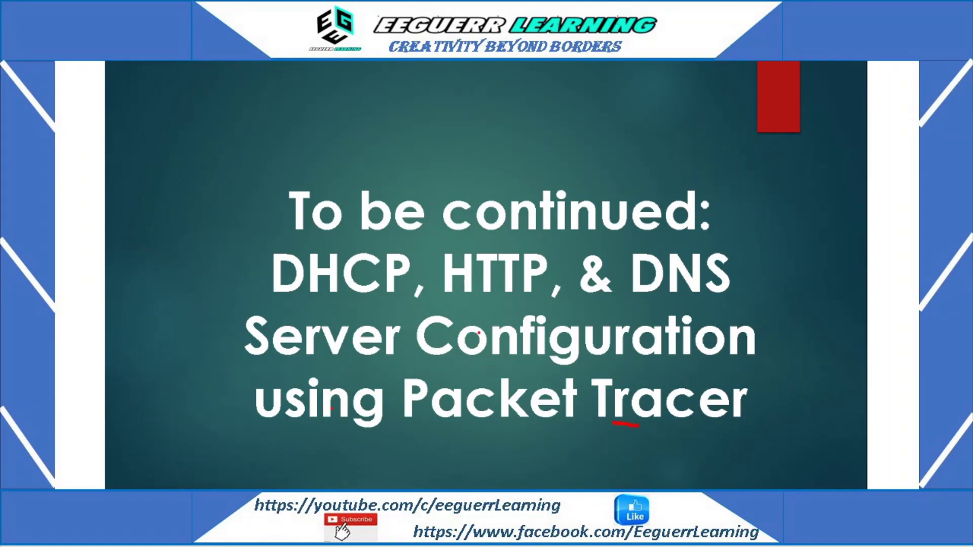
left_click_drag(452, 302, 536, 302)
mouse_move(281, 303)
left_mouse_down()
mouse_move(400, 306)
mouse_move(415, 278)
mouse_move(301, 238)
left_mouse_up()
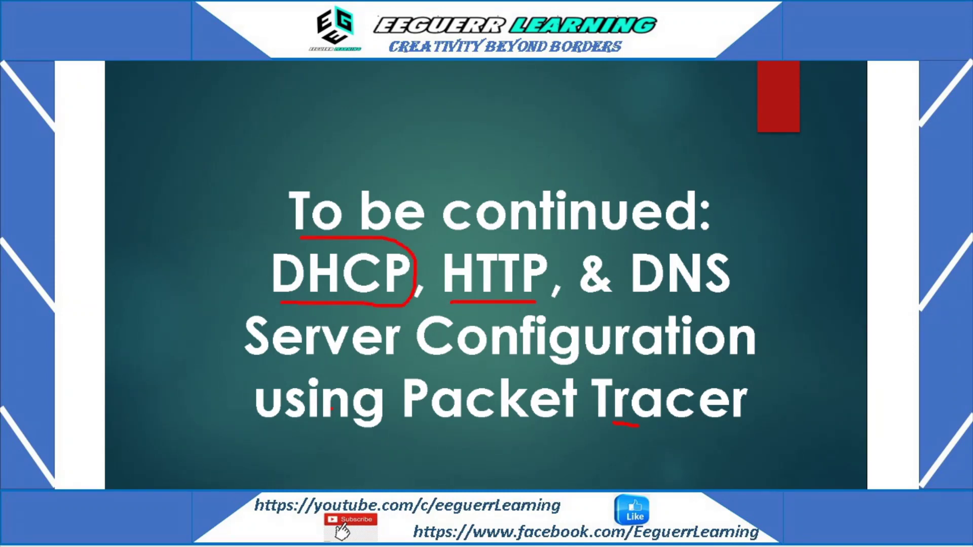
left_click_drag(274, 293, 296, 302)
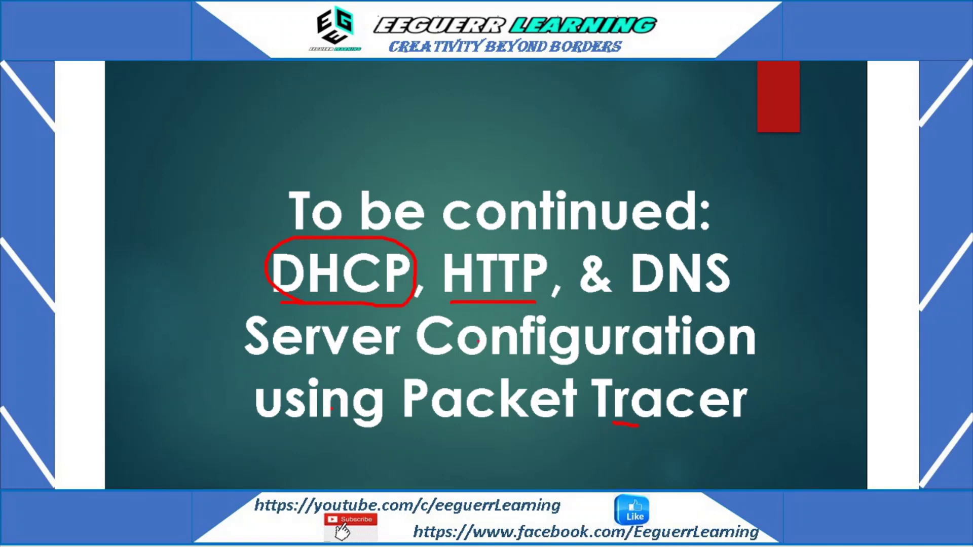